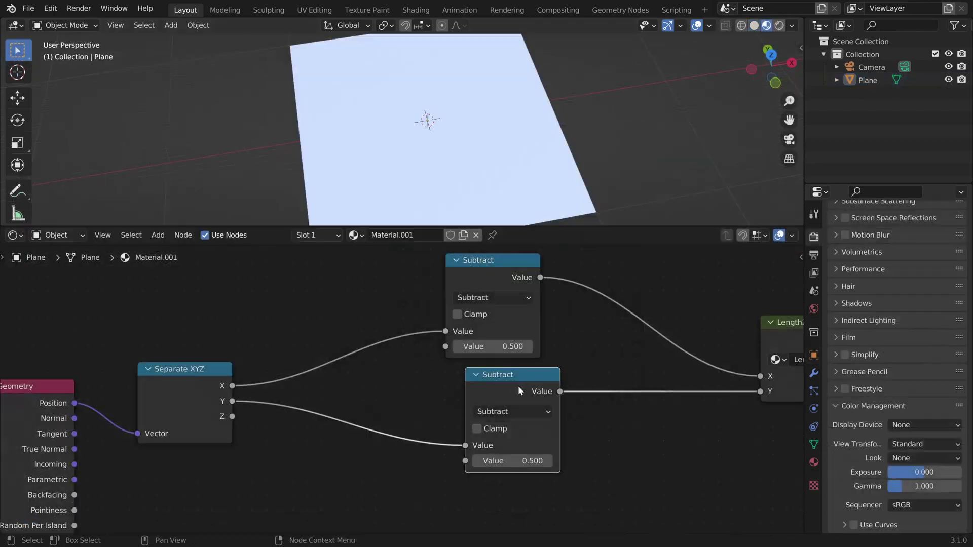
- Rearrange the two Subtract nodes and adjust the Less Than node's threshold to resize the white circle
{"action": "left_click_drag", "start_coordinate": [518, 385], "coordinate": [475, 355]}
{"action": "mouse_move", "coordinate": [477, 437]}
{"action": "left_mouse_down"}
{"action": "mouse_move", "coordinate": [512, 437]}
{"action": "mouse_move", "coordinate": [489, 437]}
{"action": "mouse_move", "coordinate": [480, 419]}
{"action": "left_mouse_up"}
{"action": "left_click_drag", "start_coordinate": [479, 322], "coordinate": [453, 323]}
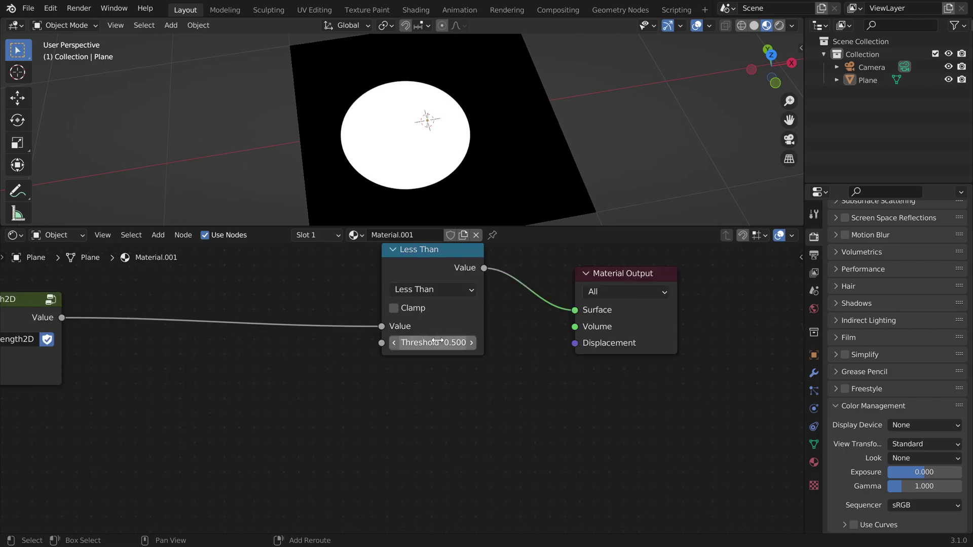
{"action": "left_click_drag", "start_coordinate": [437, 342], "coordinate": [422, 342]}
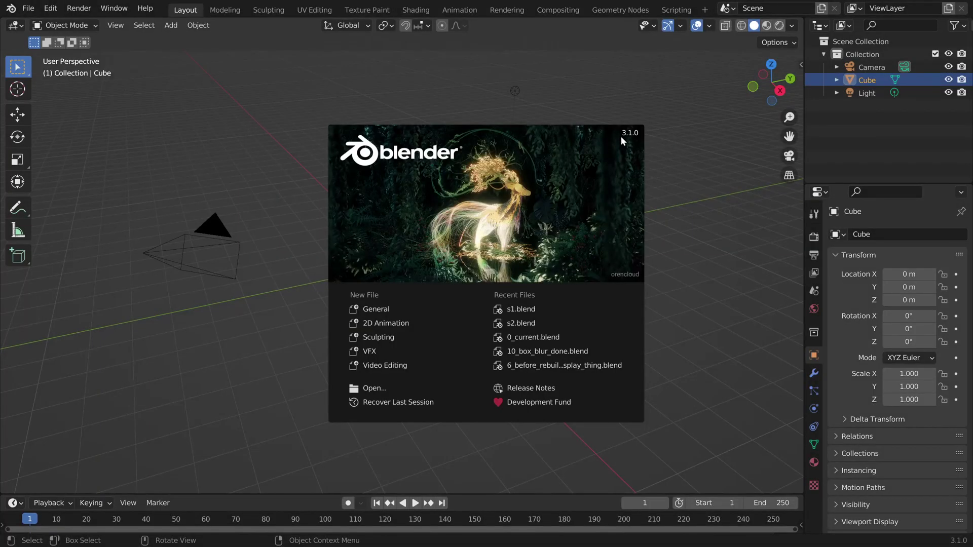
- Dismiss the splash screen and delete the default cube and light from the scene
{"action": "left_click", "coordinate": [278, 177]}
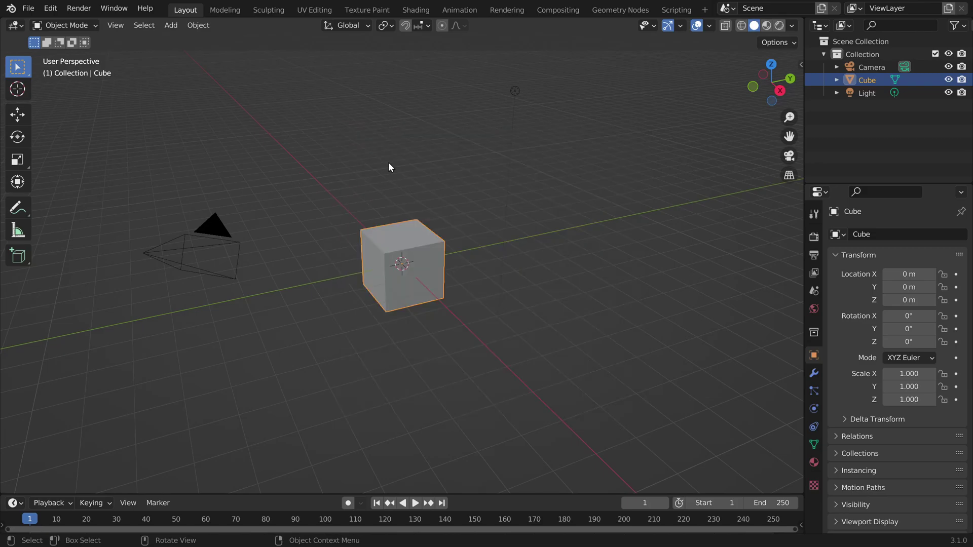
{"action": "left_click_drag", "start_coordinate": [305, 63], "coordinate": [606, 318]}
{"action": "key", "text": "x"}
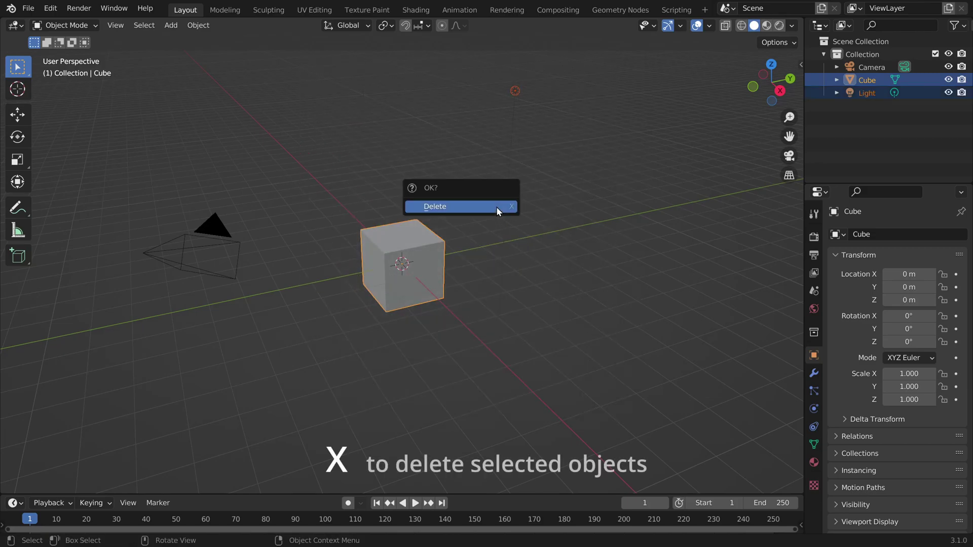
{"action": "left_click", "coordinate": [497, 207]}
- Add a mesh plane at the centre of the scene
{"action": "left_click", "coordinate": [176, 29]}
{"action": "mouse_move", "coordinate": [182, 38]}
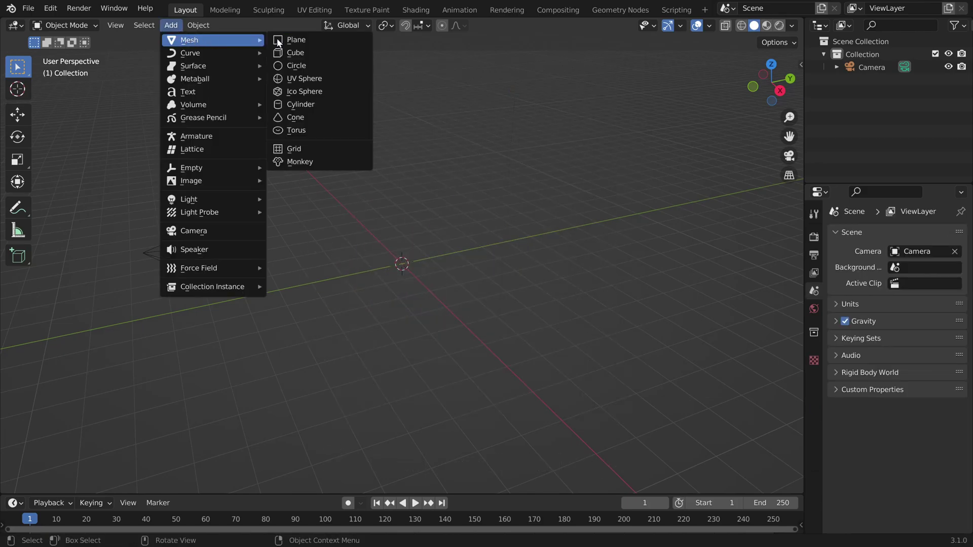
{"action": "left_click", "coordinate": [330, 40]}
{"action": "scroll", "coordinate": [322, 268], "scroll_direction": "up", "scroll_amount": 5}
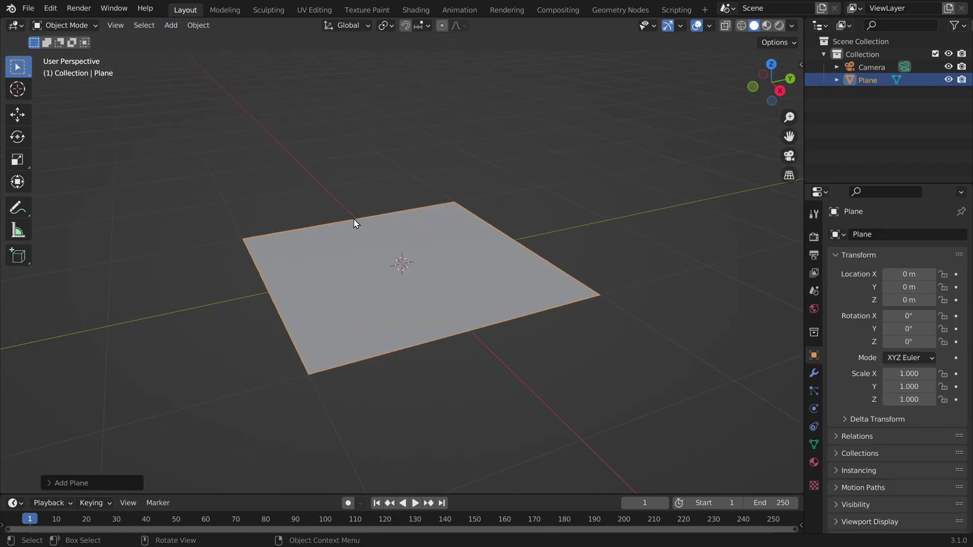
- Enlarge the timeline area to most of the window height and change it to the Shader Editor
{"action": "left_click_drag", "start_coordinate": [171, 492], "coordinate": [171, 181]}
{"action": "left_click", "coordinate": [14, 189]}
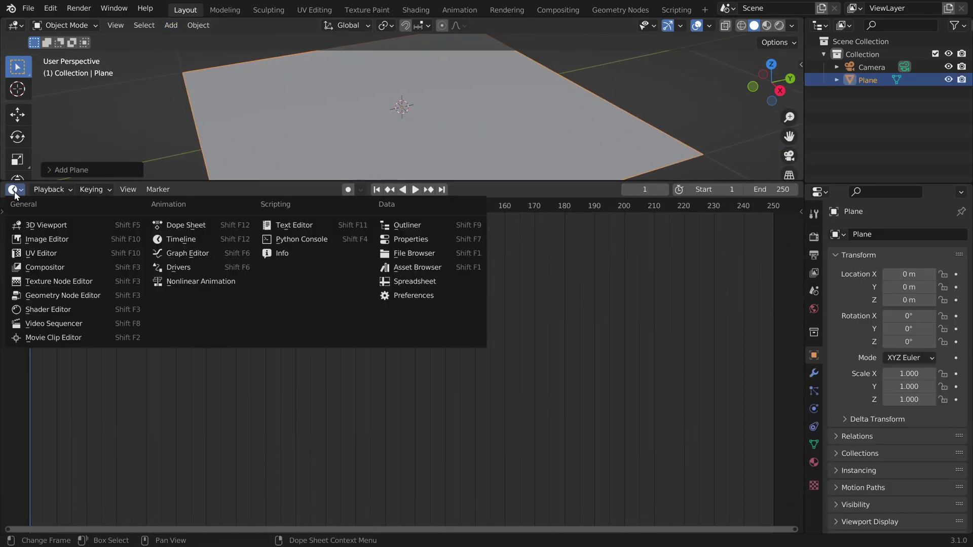
{"action": "left_click", "coordinate": [75, 310]}
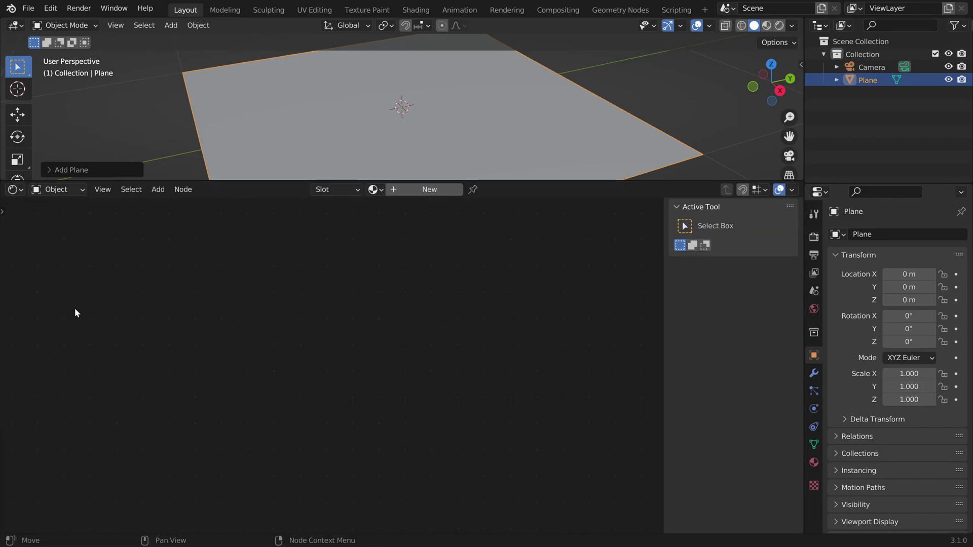
- Create a new material for the plane, delete its Principled BSDF node and hide the node editor's sidebar
{"action": "left_click", "coordinate": [436, 190]}
{"action": "left_click", "coordinate": [451, 219]}
{"action": "middle_click_drag", "start_coordinate": [340, 348], "coordinate": [373, 276]}
{"action": "scroll", "coordinate": [406, 270], "scroll_direction": "up", "scroll_amount": 6}
{"action": "left_click", "coordinate": [373, 269]}
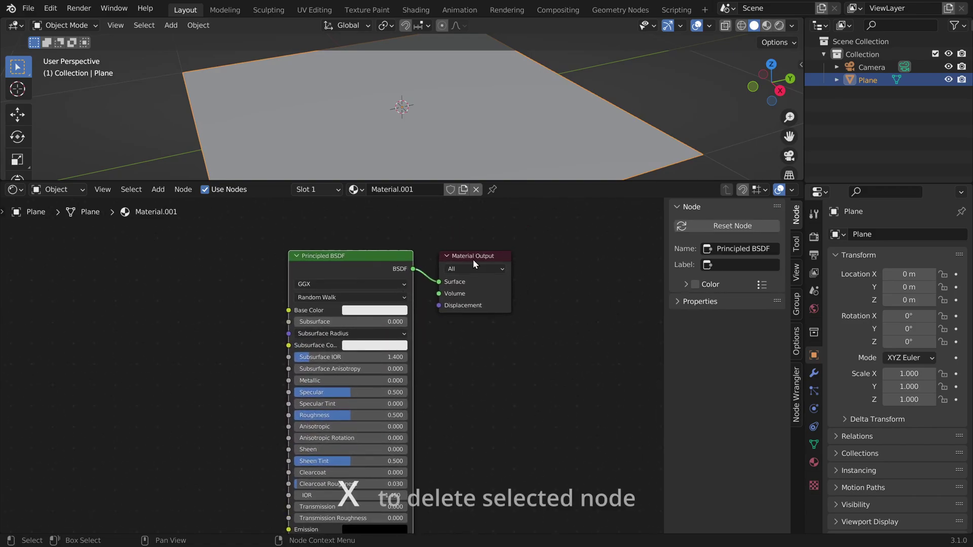
{"action": "key", "text": "x"}
{"action": "key", "text": "n"}
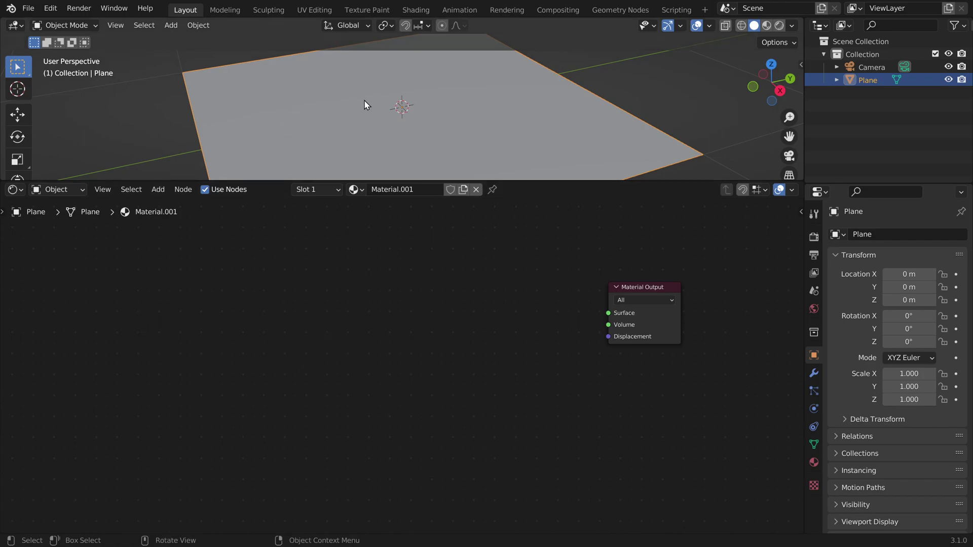
- Add a Value node and connect its output to the Surface input of the Material Output
{"action": "key", "text": "shift+a"}
{"action": "left_click", "coordinate": [436, 296]}
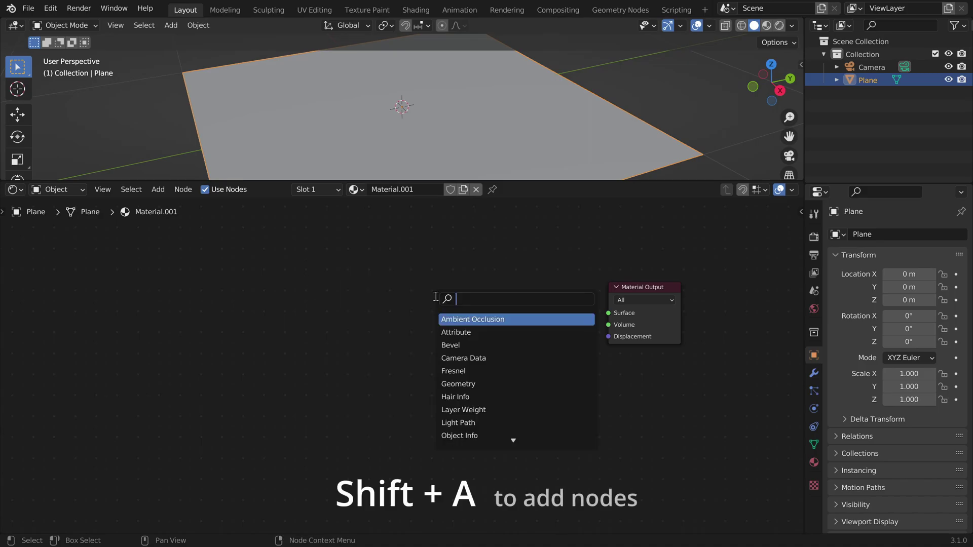
{"action": "type", "text": "val"}
{"action": "key", "text": "Return"}
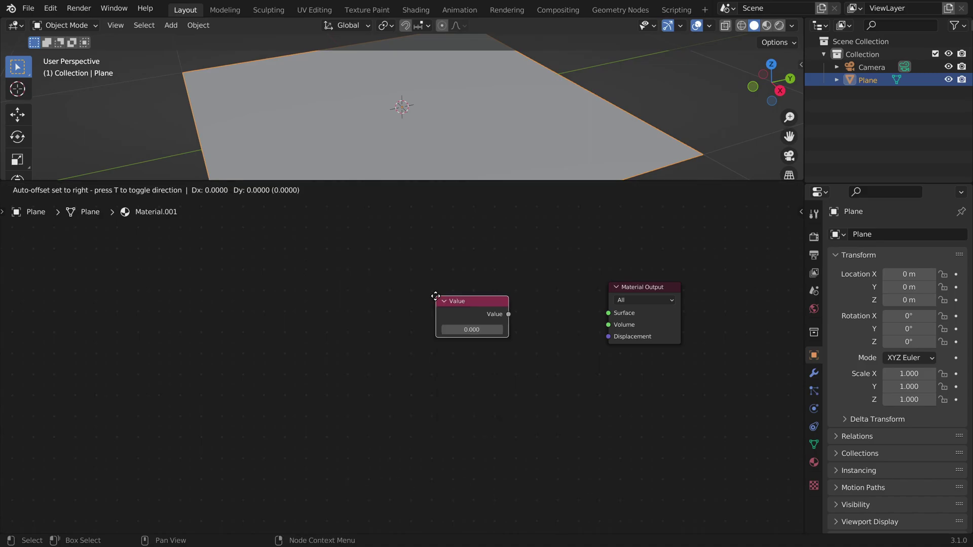
{"action": "left_click", "coordinate": [424, 296]}
{"action": "scroll", "coordinate": [628, 277], "scroll_direction": "up", "scroll_amount": 6}
{"action": "middle_click_drag", "start_coordinate": [644, 266], "coordinate": [401, 328]}
{"action": "scroll", "coordinate": [369, 325], "scroll_direction": "up", "scroll_amount": 5}
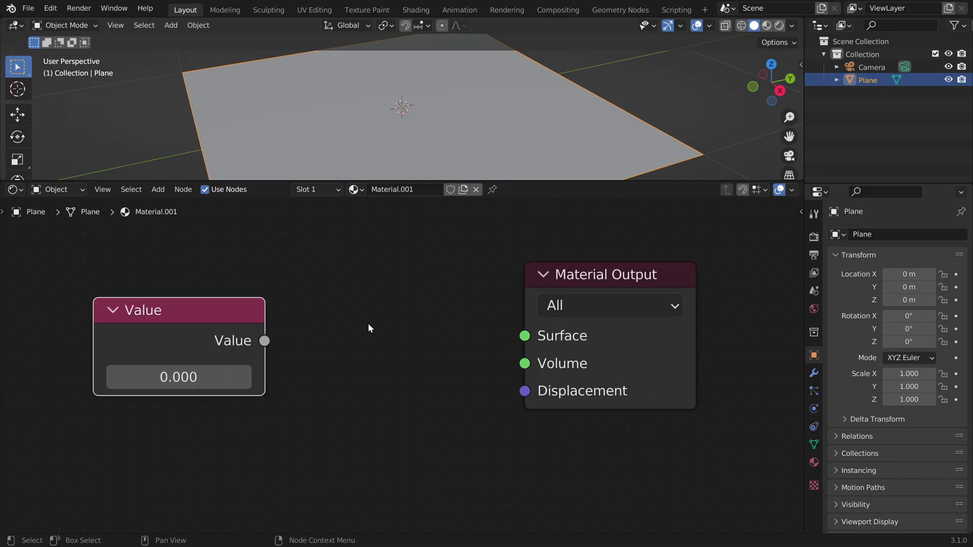
{"action": "left_click_drag", "start_coordinate": [265, 341], "coordinate": [513, 333]}
{"action": "middle_click_drag", "start_coordinate": [513, 334], "coordinate": [565, 335]}
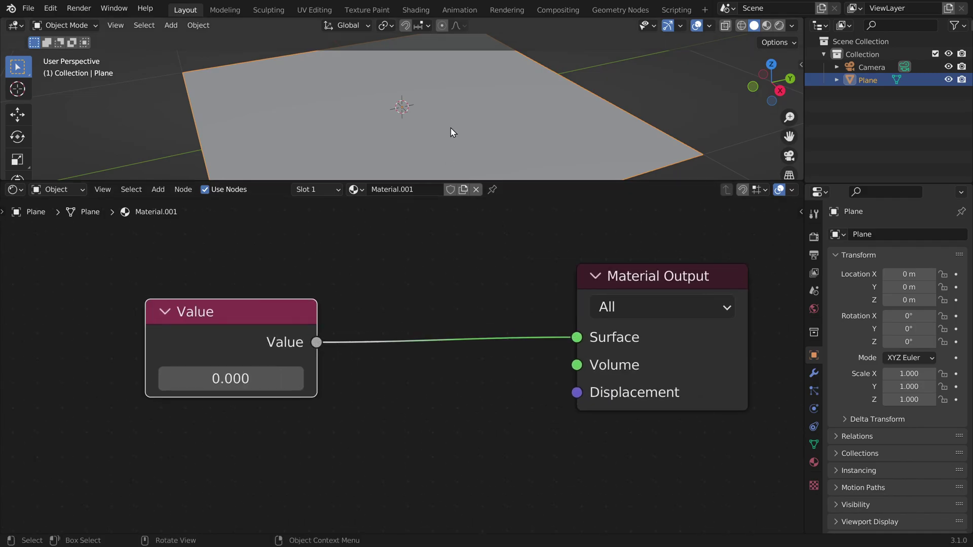
- Show the plane in Material Preview shading and set the Value node to 1
{"action": "left_click", "coordinate": [768, 26]}
{"action": "middle_click_drag", "start_coordinate": [313, 305], "coordinate": [327, 317]}
{"action": "middle_click_drag", "start_coordinate": [247, 345], "coordinate": [298, 340]}
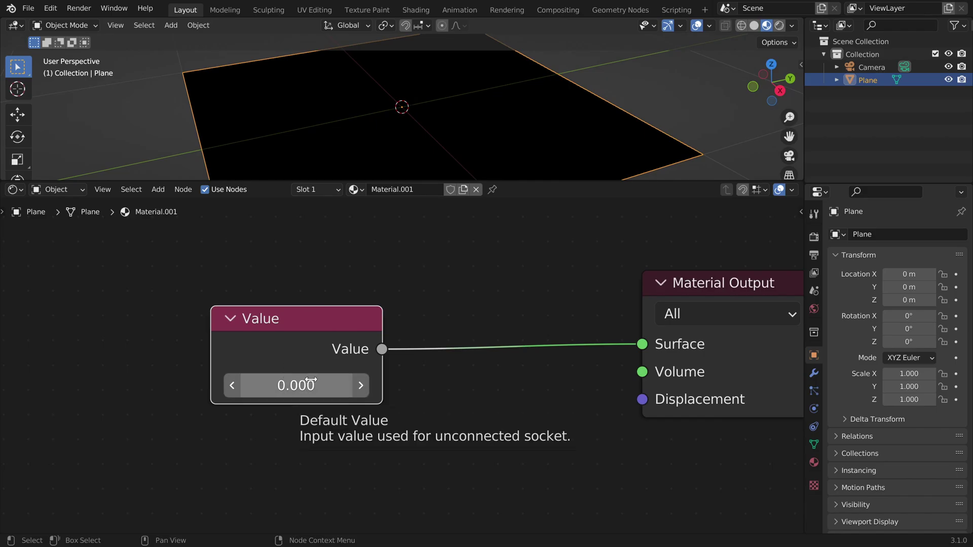
{"action": "left_click", "coordinate": [313, 381]}
{"action": "type", "text": "1"}
{"action": "key", "text": "Return"}
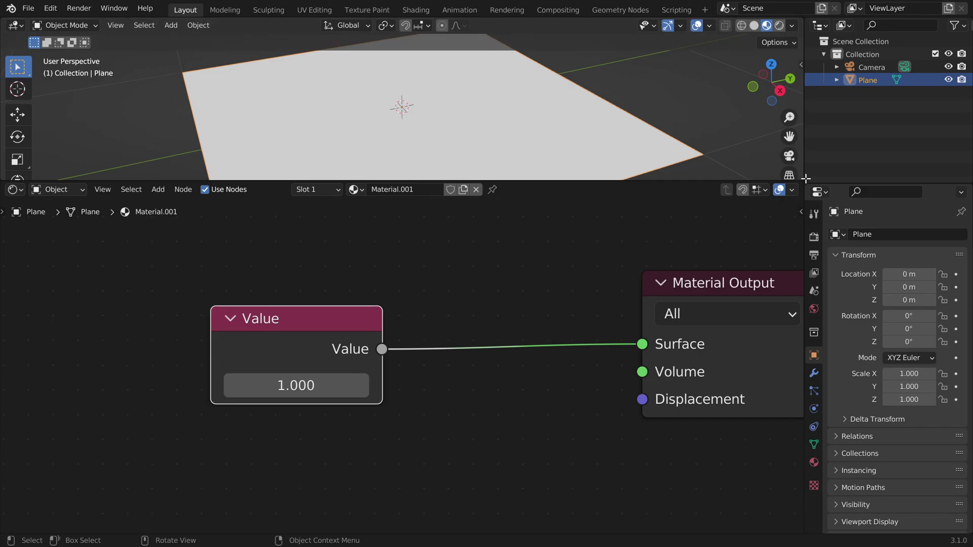
- Set the Display Device to None in the render Color Management settings
{"action": "left_click", "coordinate": [814, 237]}
{"action": "scroll", "coordinate": [865, 253], "scroll_direction": "down", "scroll_amount": 3}
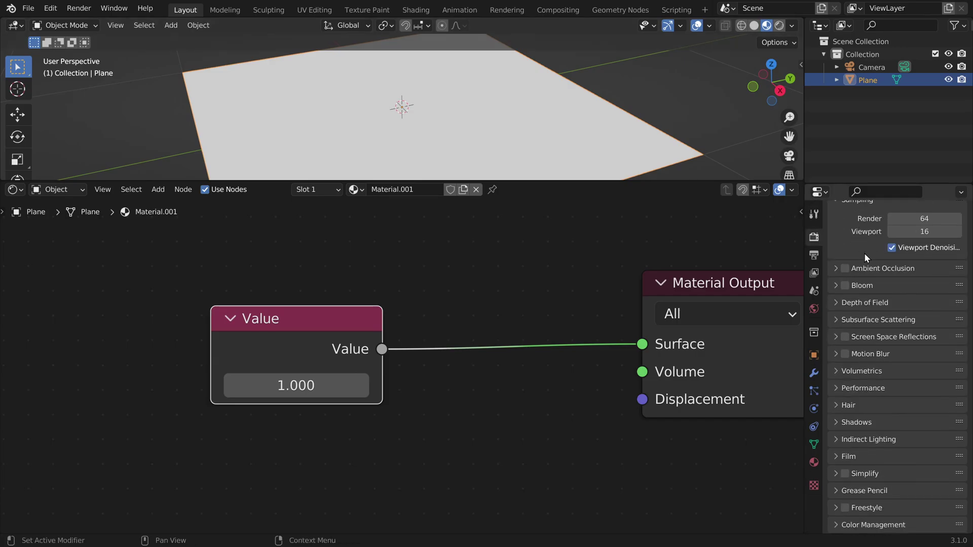
{"action": "left_click", "coordinate": [856, 527]}
{"action": "scroll", "coordinate": [898, 415], "scroll_direction": "down", "scroll_amount": 6}
{"action": "left_click", "coordinate": [908, 425]}
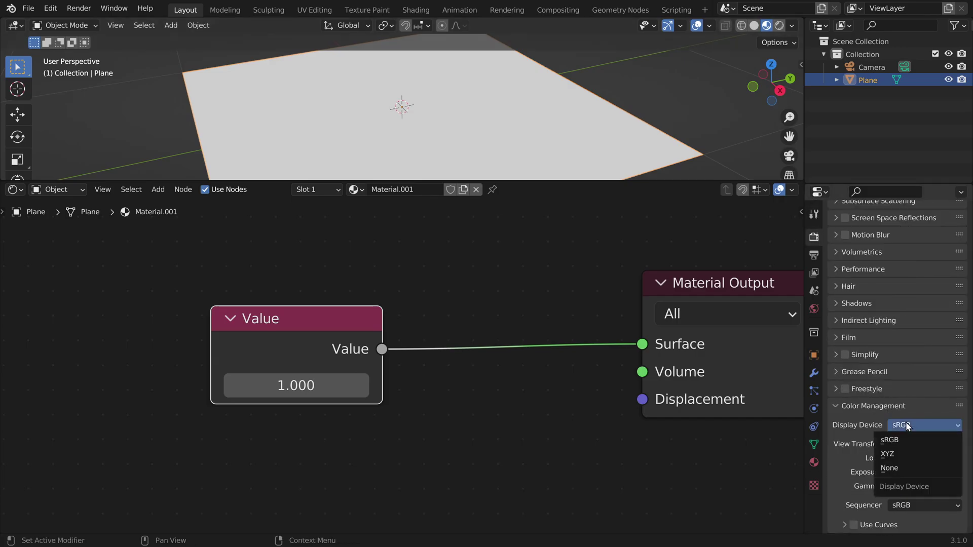
{"action": "left_click", "coordinate": [893, 468]}
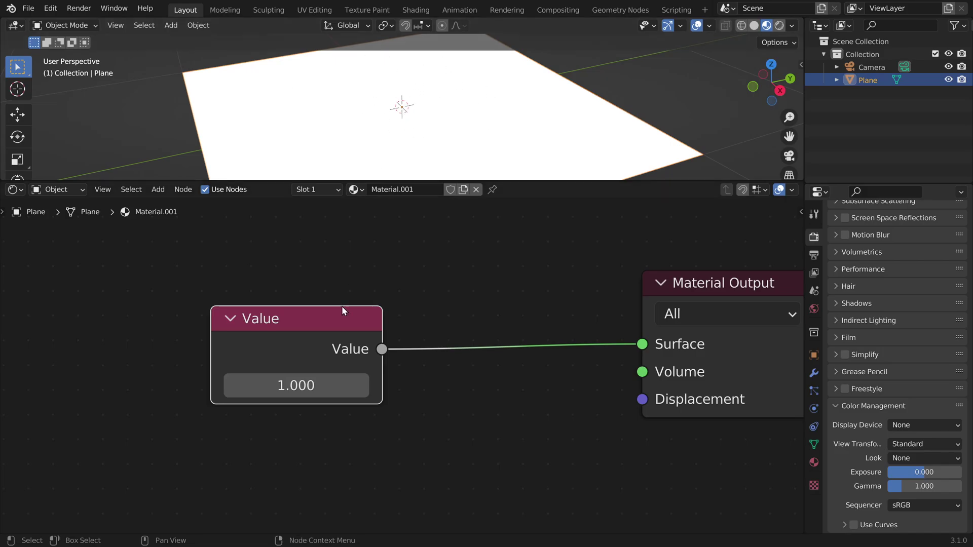
- Lower the Value node to 0.380 to darken the plane to grey
{"action": "left_click_drag", "start_coordinate": [322, 383], "coordinate": [280, 384]}
{"action": "key", "text": "Escape"}
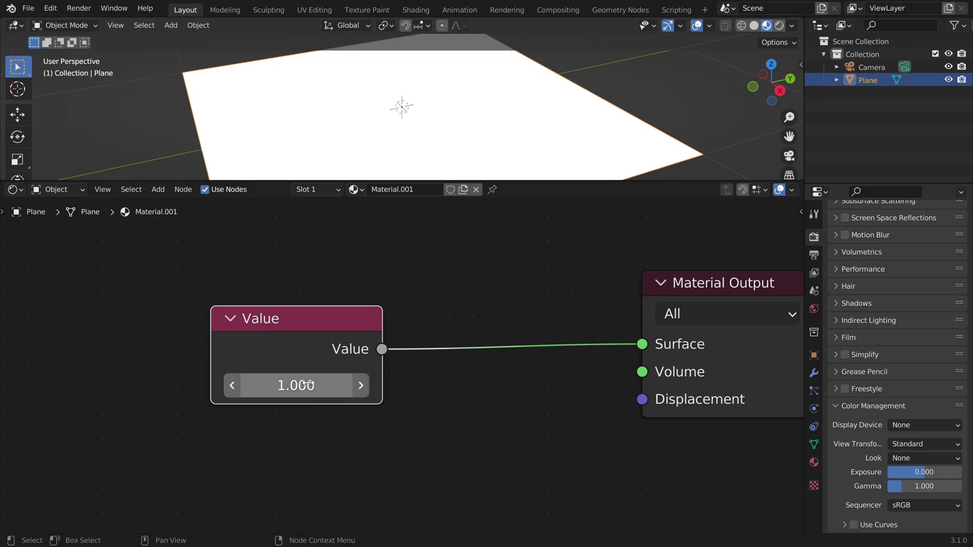
{"action": "left_click_drag", "start_coordinate": [306, 385], "coordinate": [274, 385]}
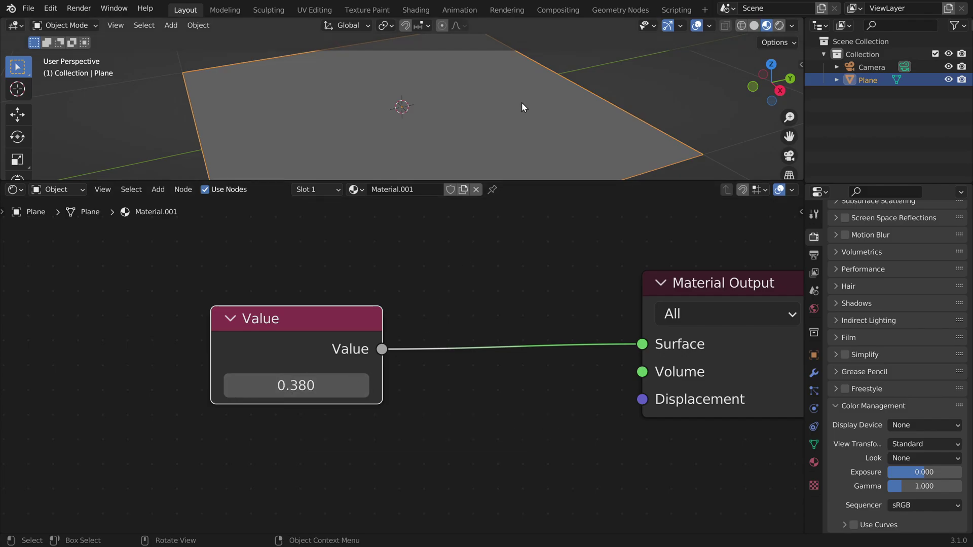
- Add a Geometry node to the left of the Value node
{"action": "middle_click_drag", "start_coordinate": [264, 278], "coordinate": [582, 280]}
{"action": "scroll", "coordinate": [545, 280], "scroll_direction": "down", "scroll_amount": 4}
{"action": "key", "text": "shift+a"}
{"action": "type", "text": "s"}
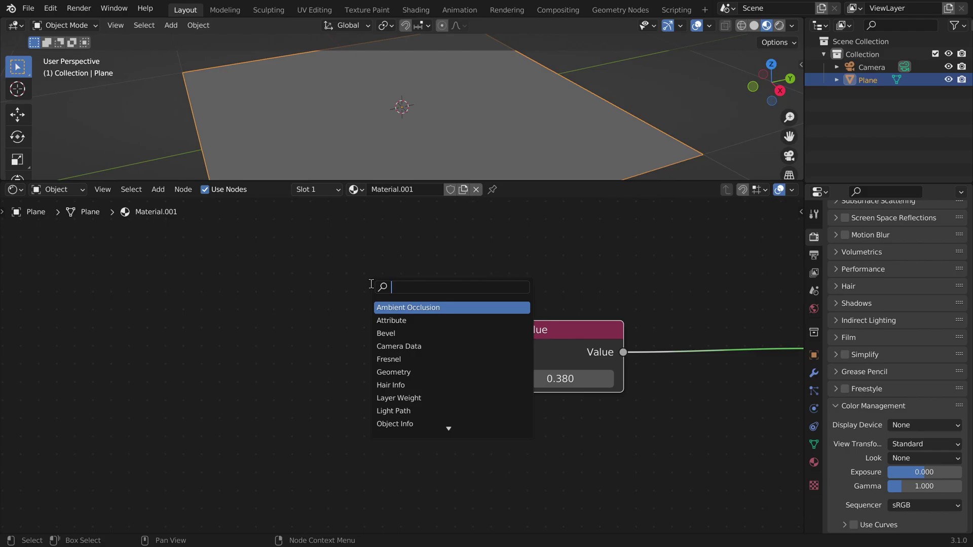
{"action": "type", "text": "geo"}
{"action": "key", "text": "Return"}
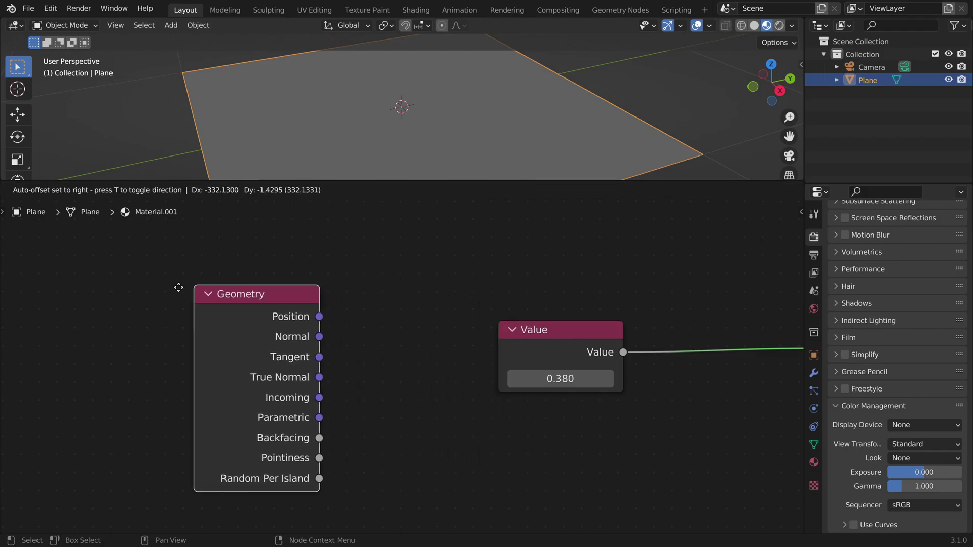
{"action": "left_click", "coordinate": [120, 314]}
{"action": "scroll", "coordinate": [178, 308], "scroll_direction": "up", "scroll_amount": 6}
{"action": "middle_click_drag", "start_coordinate": [184, 306], "coordinate": [395, 320]}
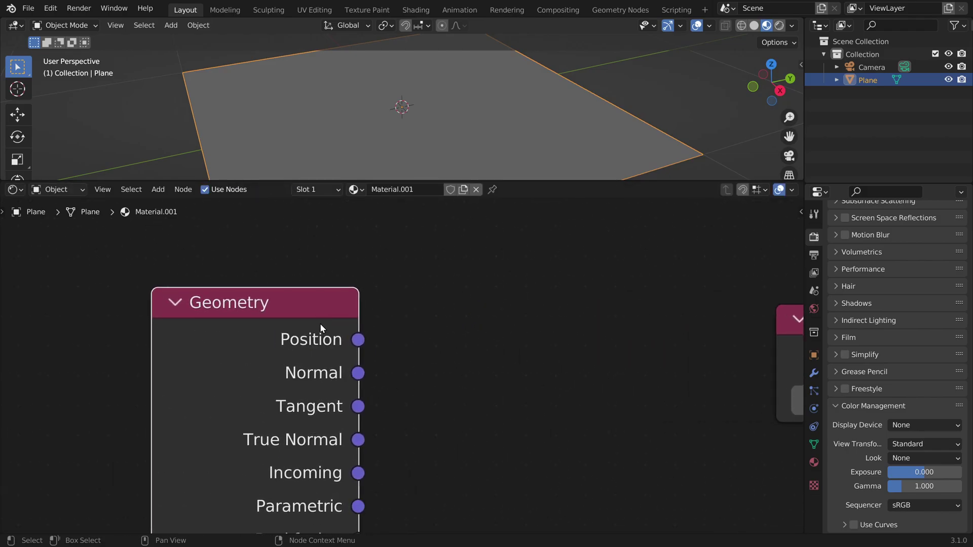
{"action": "left_click_drag", "start_coordinate": [379, 321], "coordinate": [344, 356]}
- Delete the Value node from the material
{"action": "middle_click_drag", "start_coordinate": [599, 325], "coordinate": [414, 314]}
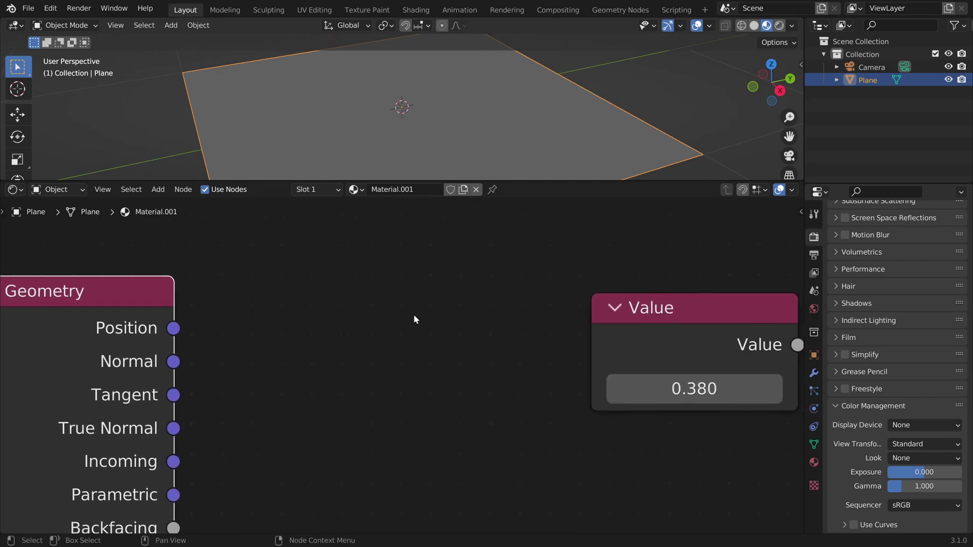
{"action": "left_click_drag", "start_coordinate": [628, 323], "coordinate": [644, 323]}
{"action": "key", "text": "x"}
- Add a Separate XYZ node and connect the Geometry node's Position output to its Vector input
{"action": "key", "text": "shift+a"}
{"action": "left_click", "coordinate": [312, 284]}
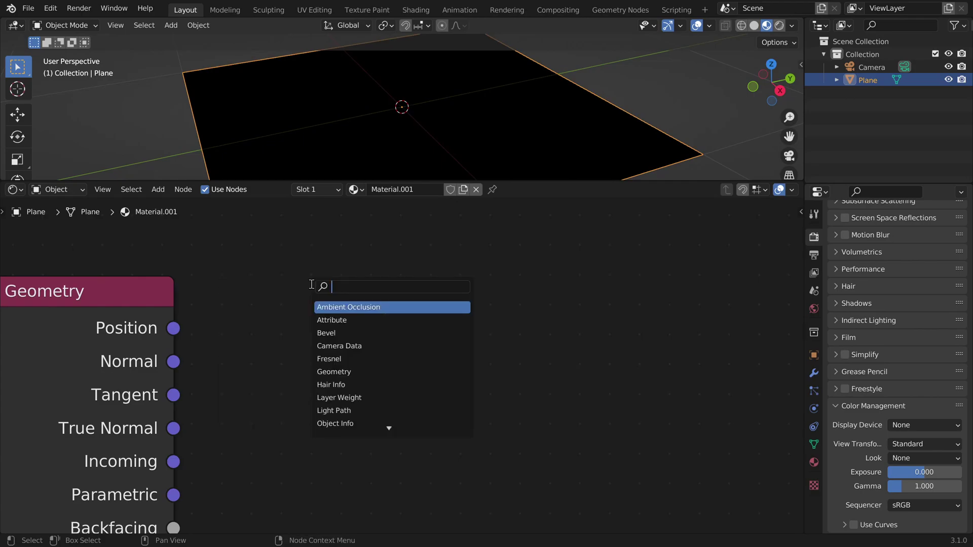
{"action": "type", "text": "xyz"}
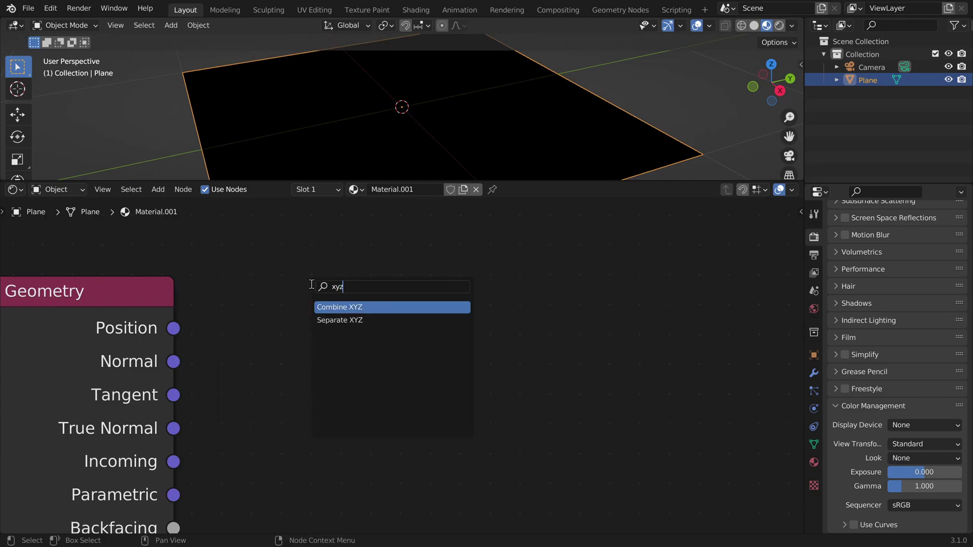
{"action": "key", "text": "Down"}
{"action": "key", "text": "Return"}
{"action": "left_click", "coordinate": [334, 274]}
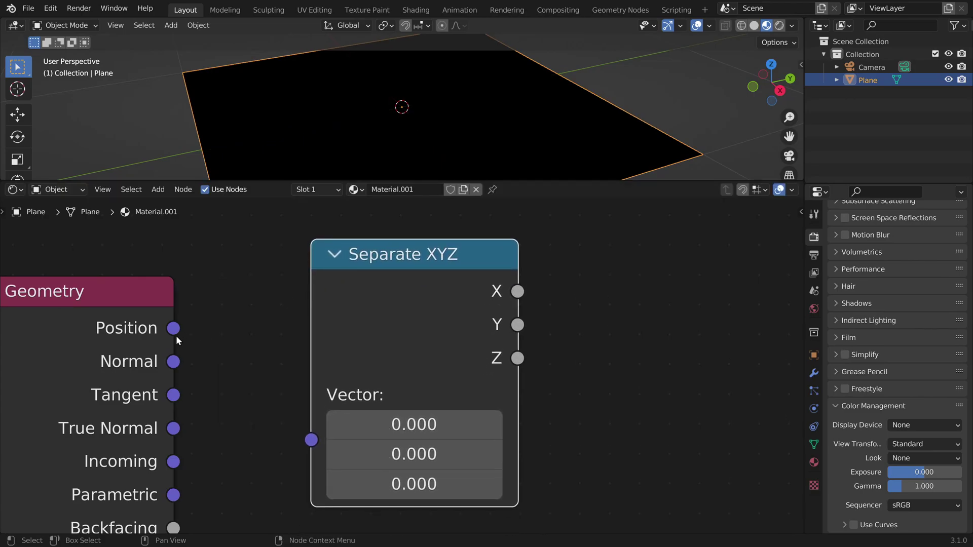
{"action": "left_click_drag", "start_coordinate": [175, 332], "coordinate": [310, 442]}
{"action": "scroll", "coordinate": [326, 437], "scroll_direction": "down", "scroll_amount": 2}
{"action": "scroll", "coordinate": [360, 345], "scroll_direction": "down", "scroll_amount": 1}
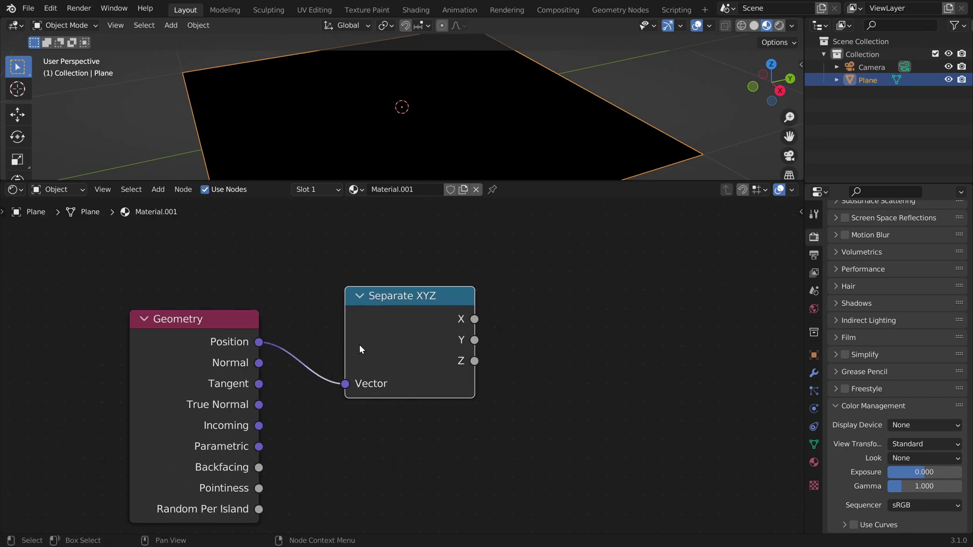
{"action": "scroll", "coordinate": [359, 345], "scroll_direction": "up", "scroll_amount": 2}
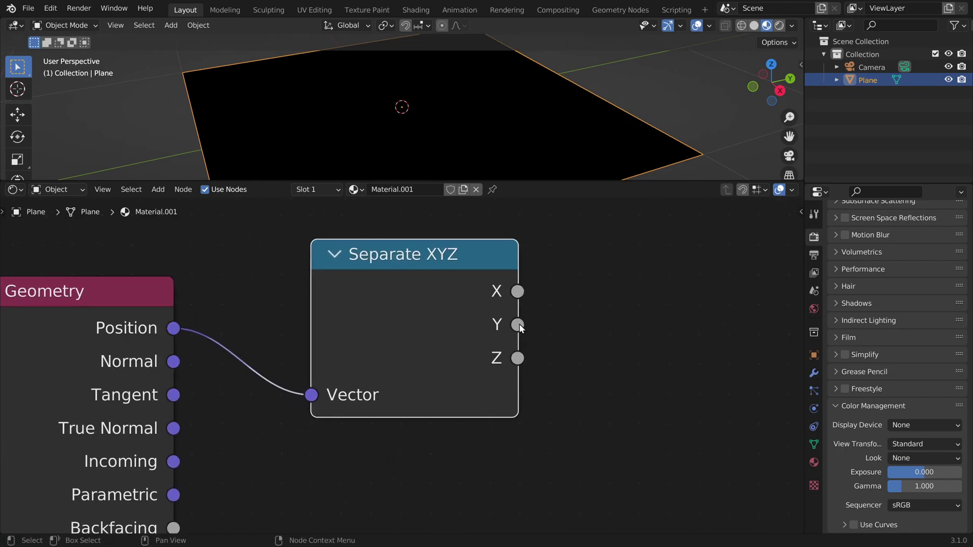
- Connect the X output of Separate XYZ to the Surface input of the Material Output
{"action": "middle_click_drag", "start_coordinate": [641, 332], "coordinate": [433, 352]}
{"action": "scroll", "coordinate": [436, 350], "scroll_direction": "down", "scroll_amount": 3}
{"action": "middle_click_drag", "start_coordinate": [521, 332], "coordinate": [359, 320]}
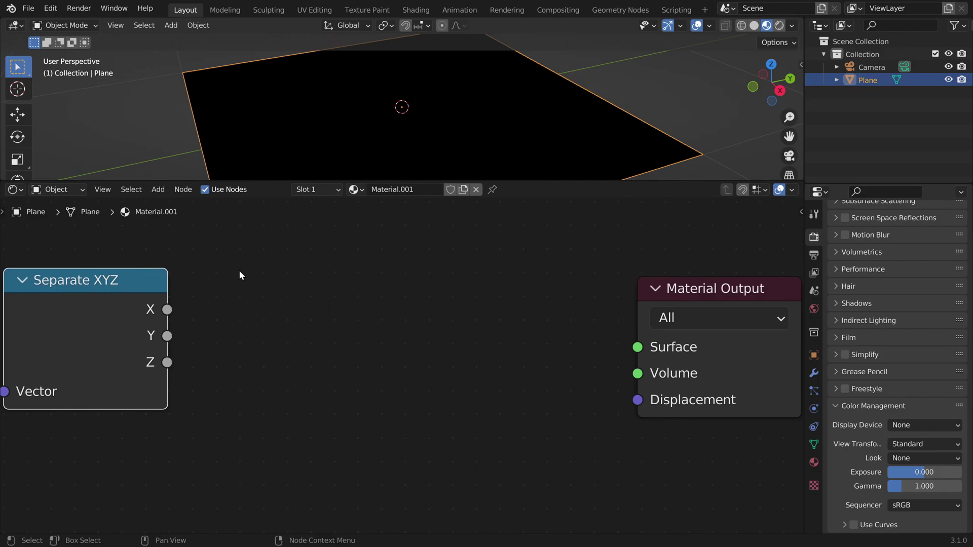
{"action": "left_click_drag", "start_coordinate": [170, 309], "coordinate": [644, 346]}
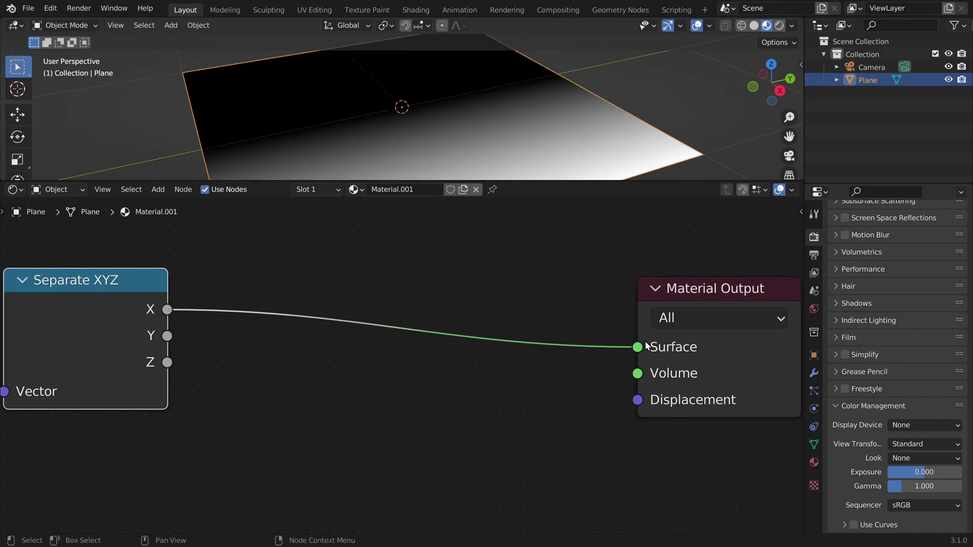
- Enlarge the 3D viewport and turn the view so the plane's gradient runs horizontally along the X axis
{"action": "left_click_drag", "start_coordinate": [398, 182], "coordinate": [400, 298]}
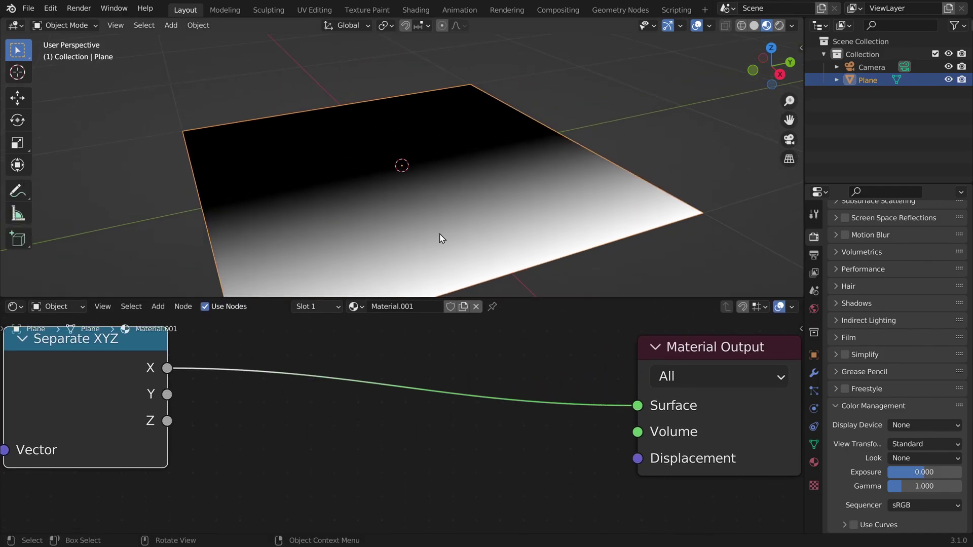
{"action": "scroll", "coordinate": [434, 165], "scroll_direction": "down", "scroll_amount": 4}
{"action": "middle_click_drag", "start_coordinate": [433, 165], "coordinate": [515, 137]}
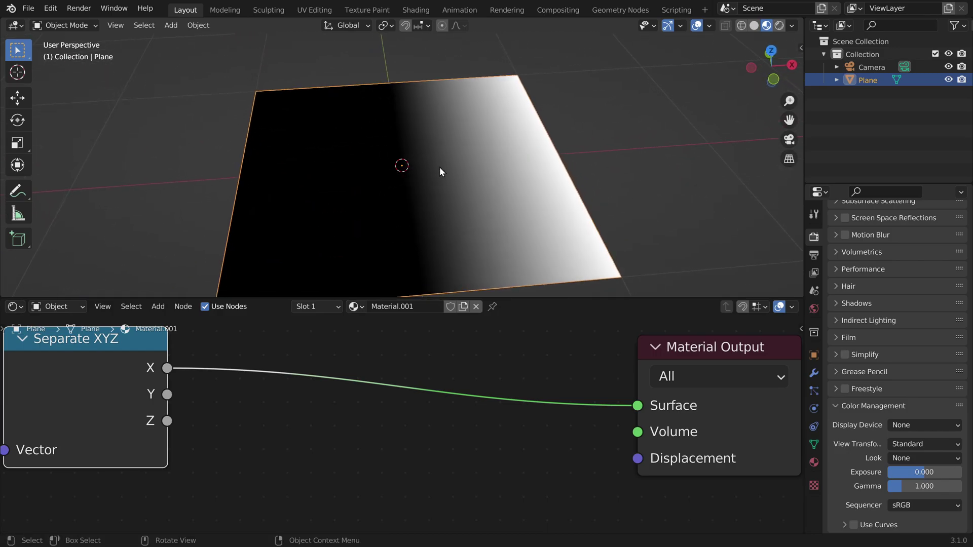
{"action": "middle_click_drag", "start_coordinate": [554, 160], "coordinate": [439, 159], "text": "shift"}
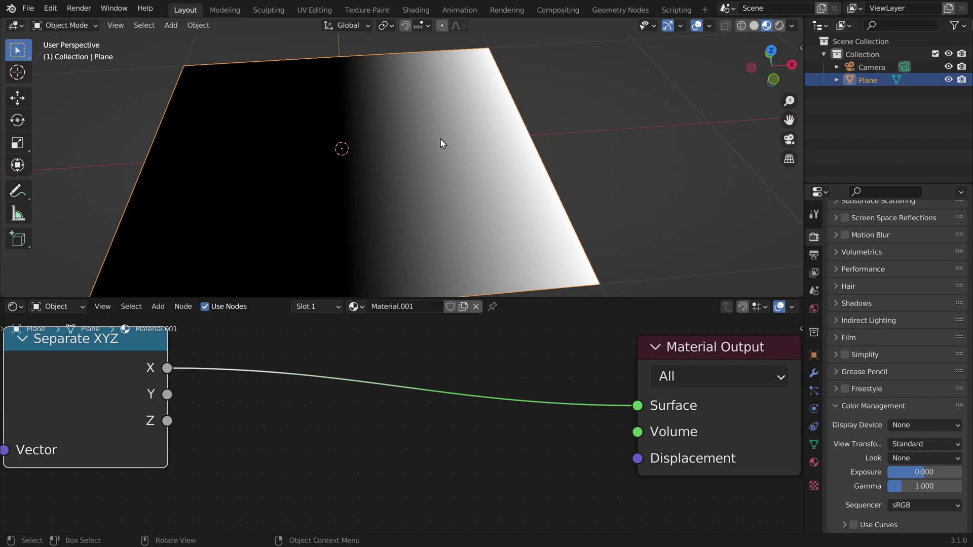
{"action": "scroll", "coordinate": [348, 148], "scroll_direction": "down", "scroll_amount": 5}
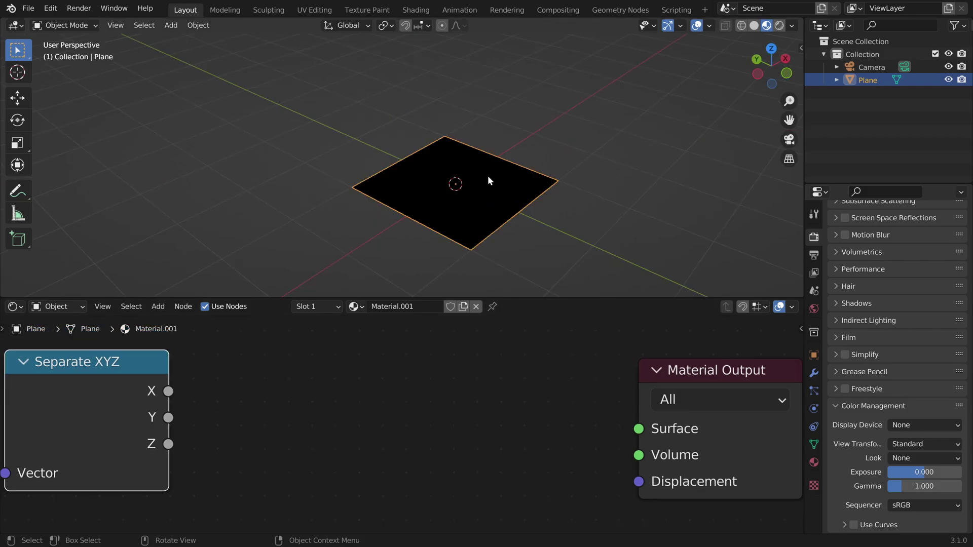
{"action": "scroll", "coordinate": [489, 177], "scroll_direction": "up", "scroll_amount": 4}
{"action": "middle_click_drag", "start_coordinate": [534, 184], "coordinate": [462, 141], "text": "shift"}
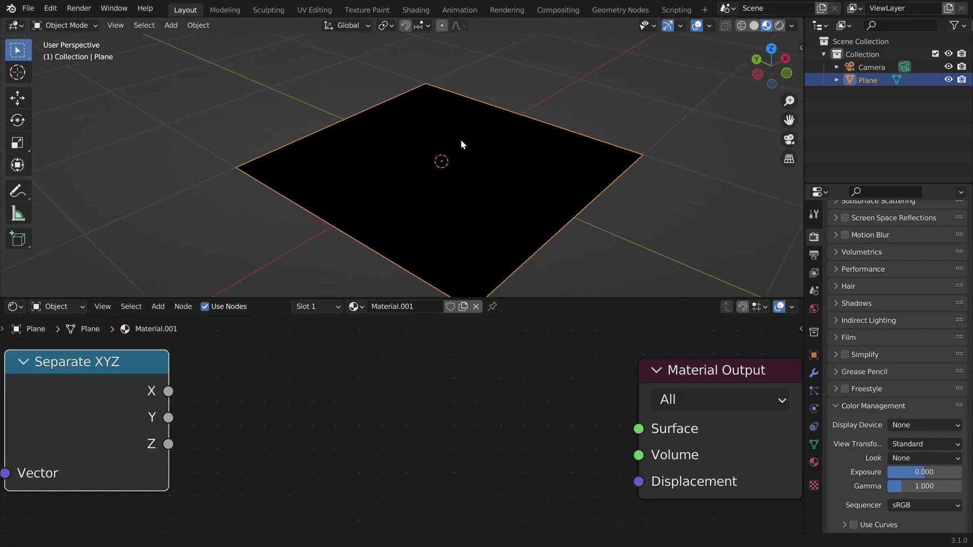
{"action": "left_click_drag", "start_coordinate": [188, 374], "coordinate": [139, 432]}
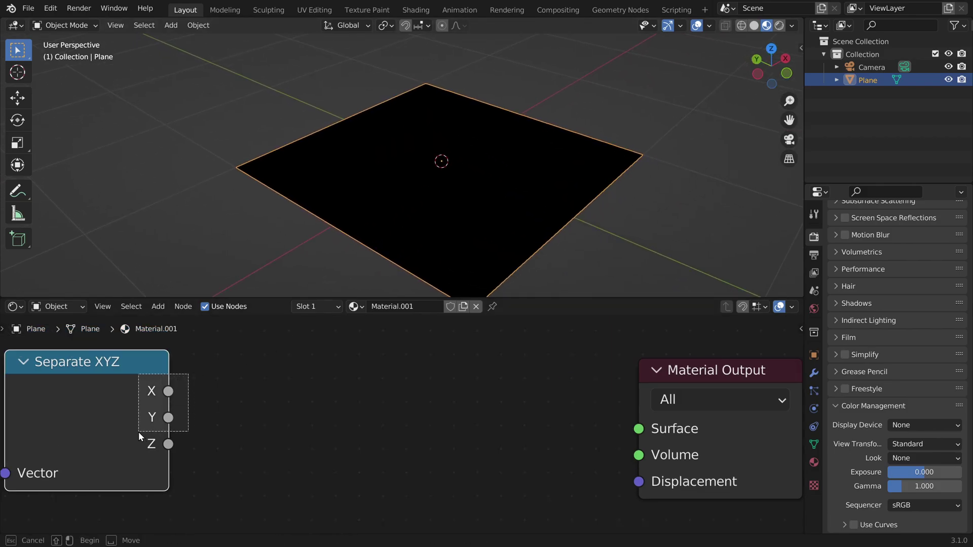
{"action": "middle_click_drag", "start_coordinate": [326, 373], "coordinate": [333, 386]}
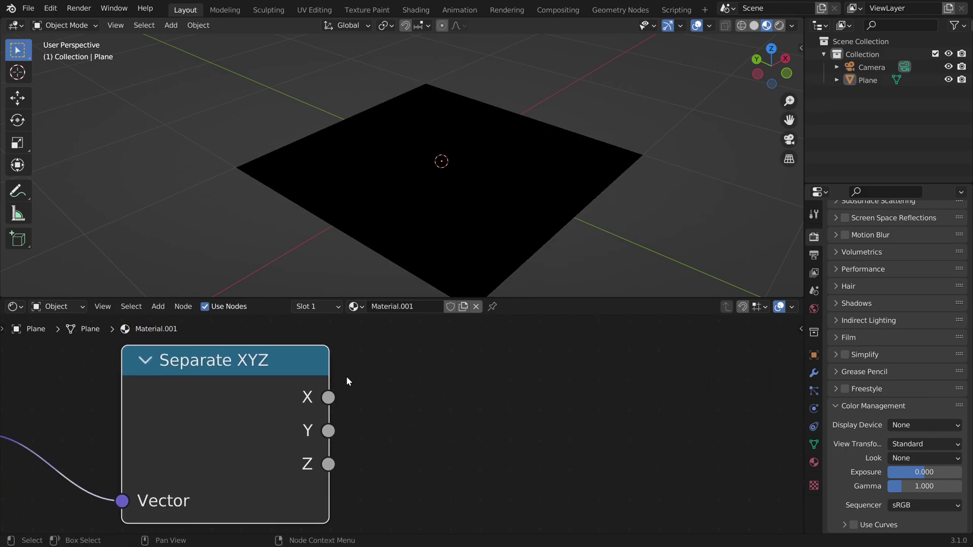
{"action": "left_click_drag", "start_coordinate": [347, 381], "coordinate": [292, 451]}
{"action": "middle_click_drag", "start_coordinate": [436, 133], "coordinate": [517, 137]}
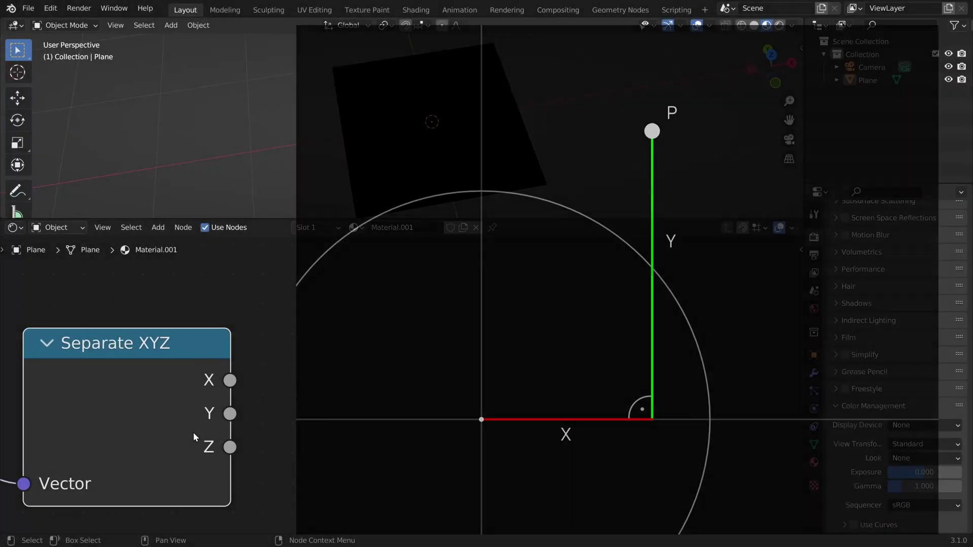
{"action": "left_click", "coordinate": [278, 353]}
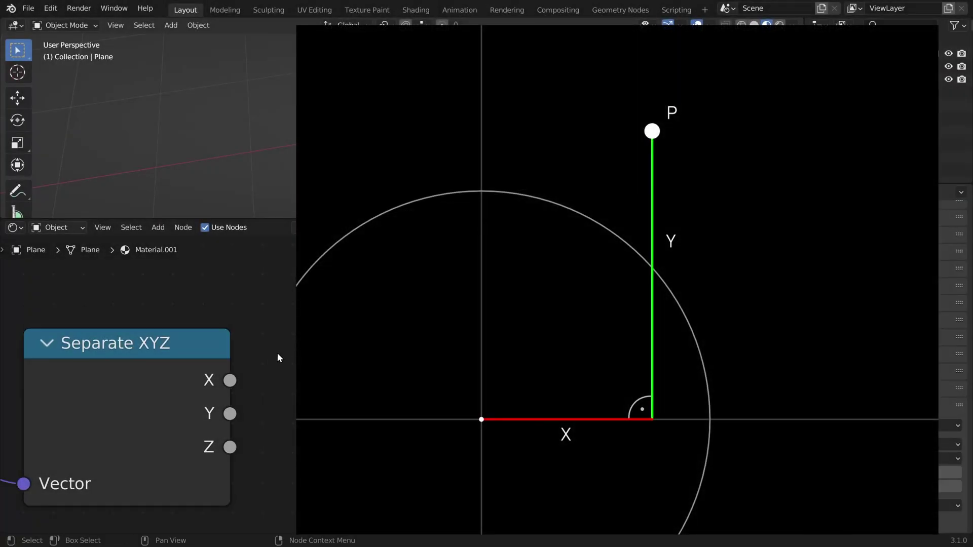
{"action": "left_click_drag", "start_coordinate": [255, 354], "coordinate": [193, 433]}
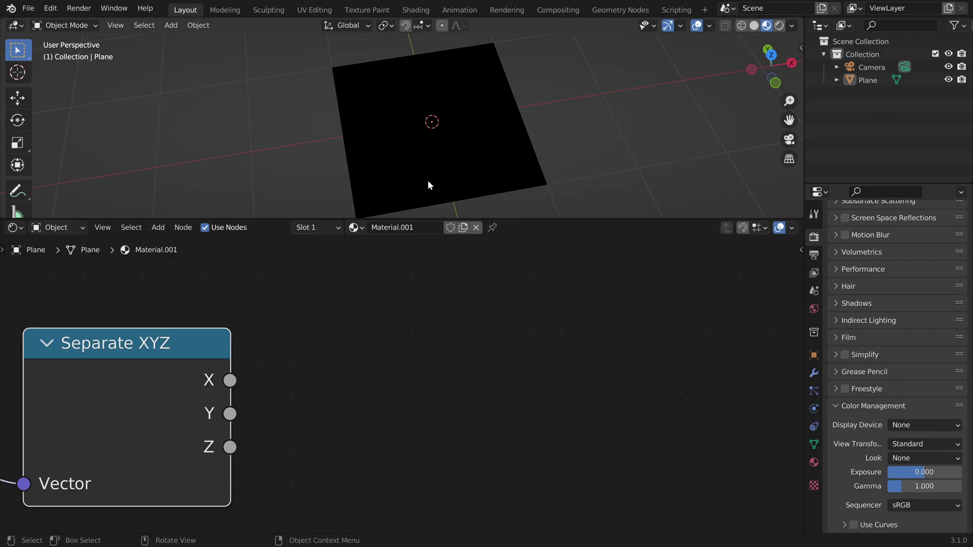
- Add a Vector Math node between Separate XYZ and the Material Output and set its operation to Length
{"action": "scroll", "coordinate": [412, 376], "scroll_direction": "down", "scroll_amount": 5}
{"action": "middle_click_drag", "start_coordinate": [413, 374], "coordinate": [382, 340]}
{"action": "key", "text": "shift+a"}
{"action": "left_click", "coordinate": [388, 306]}
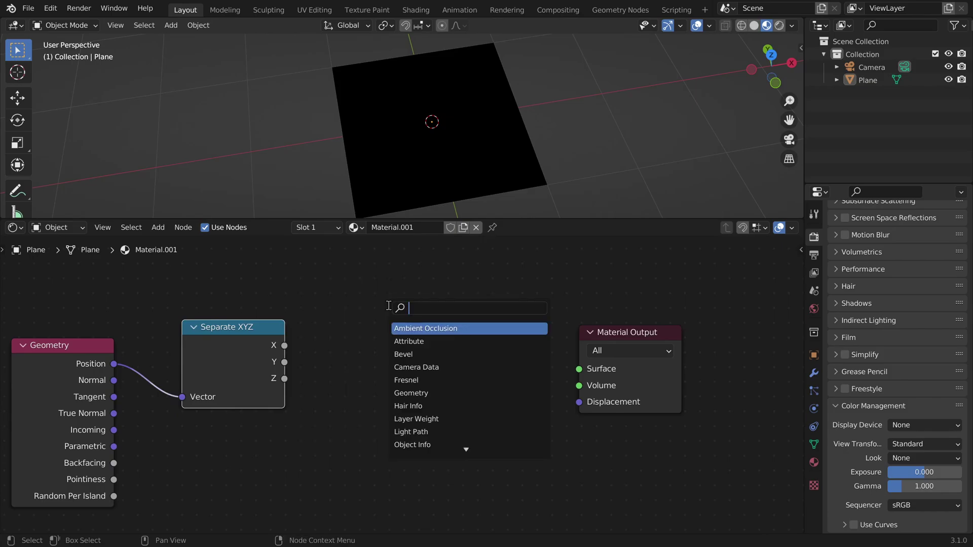
{"action": "type", "text": "math"}
{"action": "left_click", "coordinate": [415, 341]}
{"action": "left_click", "coordinate": [415, 354]}
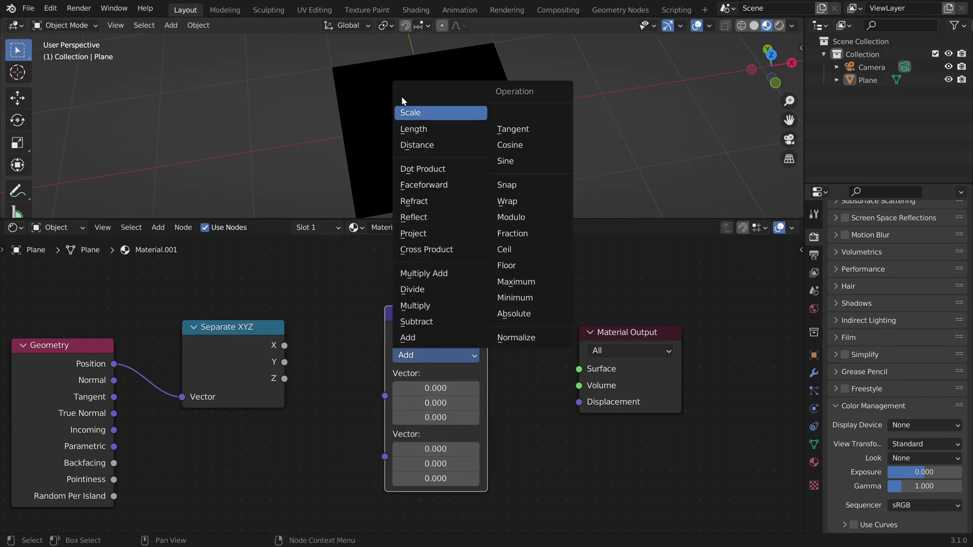
{"action": "left_click", "coordinate": [413, 129]}
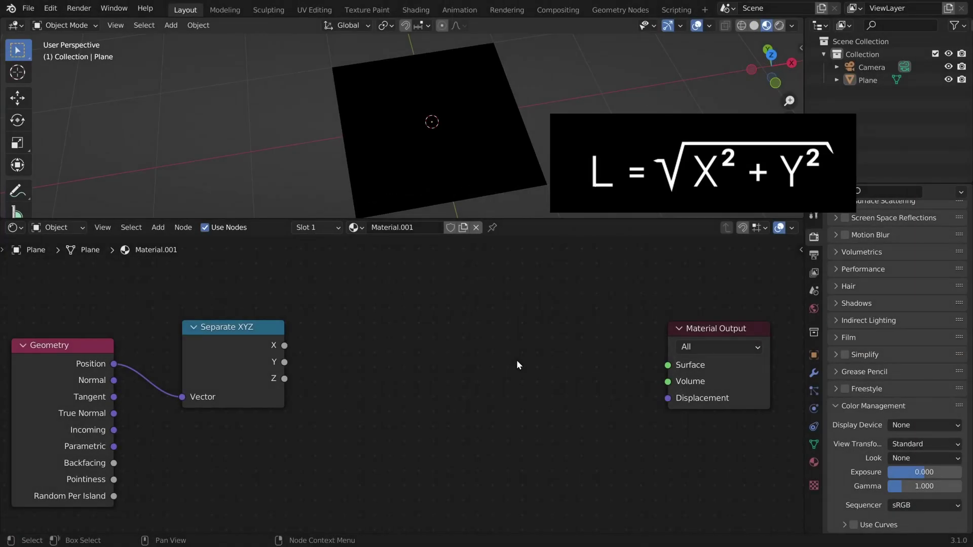
- Add a Math node set to Multiply and connect the X output of Separate XYZ to both of its inputs
{"action": "key", "text": "shift+a"}
{"action": "left_click", "coordinate": [495, 282]}
{"action": "type", "text": "math"}
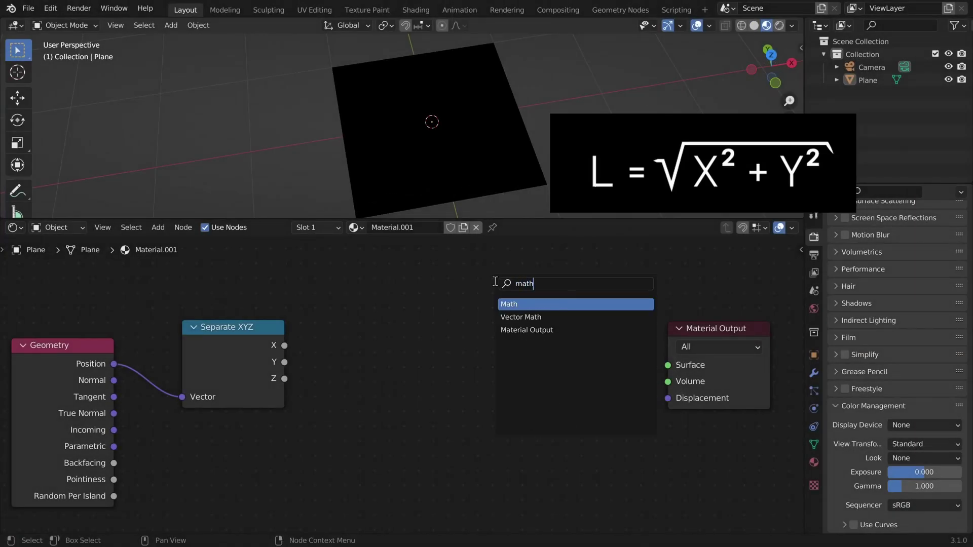
{"action": "key", "text": "Return"}
{"action": "left_click_drag", "start_coordinate": [284, 346], "coordinate": [406, 364]}
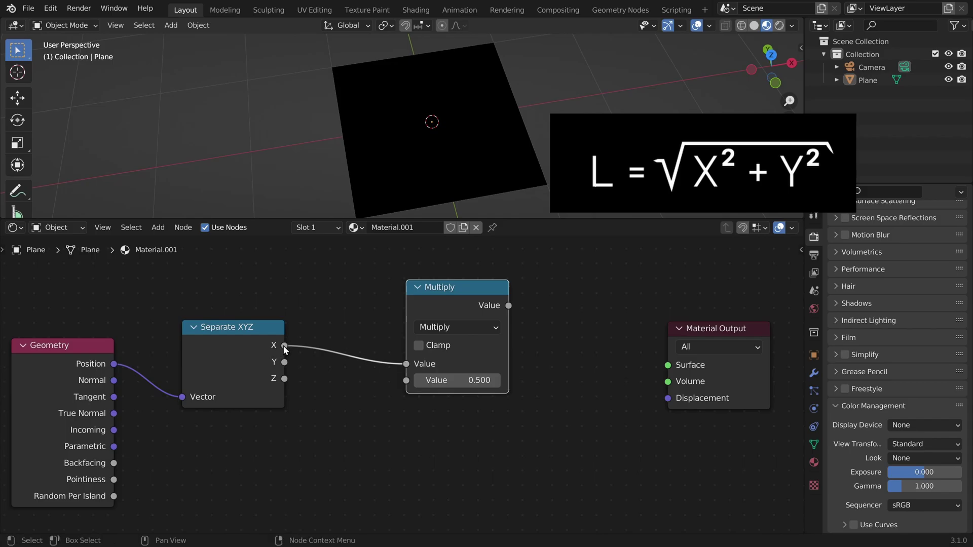
{"action": "left_click_drag", "start_coordinate": [285, 346], "coordinate": [407, 381]}
- Duplicate the Multiply node below the original and connect the Y output of Separate XYZ to both of its inputs
{"action": "middle_click_drag", "start_coordinate": [459, 300], "coordinate": [403, 290]}
{"action": "left_click_drag", "start_coordinate": [403, 290], "coordinate": [405, 266]}
{"action": "key", "text": "shift+d"}
{"action": "left_click", "coordinate": [391, 395]}
{"action": "left_click_drag", "start_coordinate": [228, 351], "coordinate": [352, 474]}
- Duplicate a Math node, set it to Add and connect the outputs of the two Multiply nodes to its inputs
{"action": "key", "text": "shift+d"}
{"action": "left_click", "coordinate": [399, 335]}
{"action": "left_click_drag", "start_coordinate": [537, 336], "coordinate": [738, 336]}
{"action": "left_click", "coordinate": [403, 381]}
{"action": "left_click", "coordinate": [388, 196]}
{"action": "left_click_drag", "start_coordinate": [327, 291], "coordinate": [355, 417]}
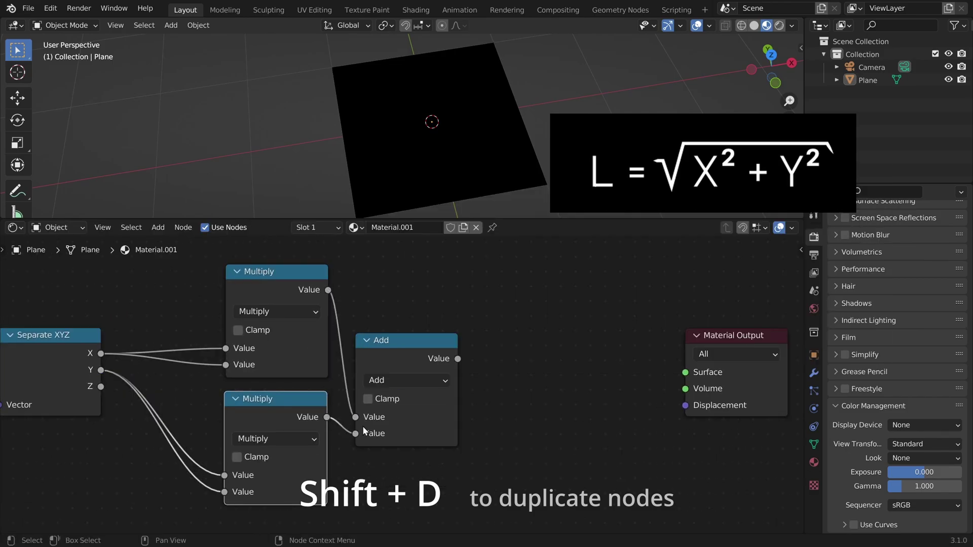
{"action": "left_click_drag", "start_coordinate": [363, 430], "coordinate": [384, 408]}
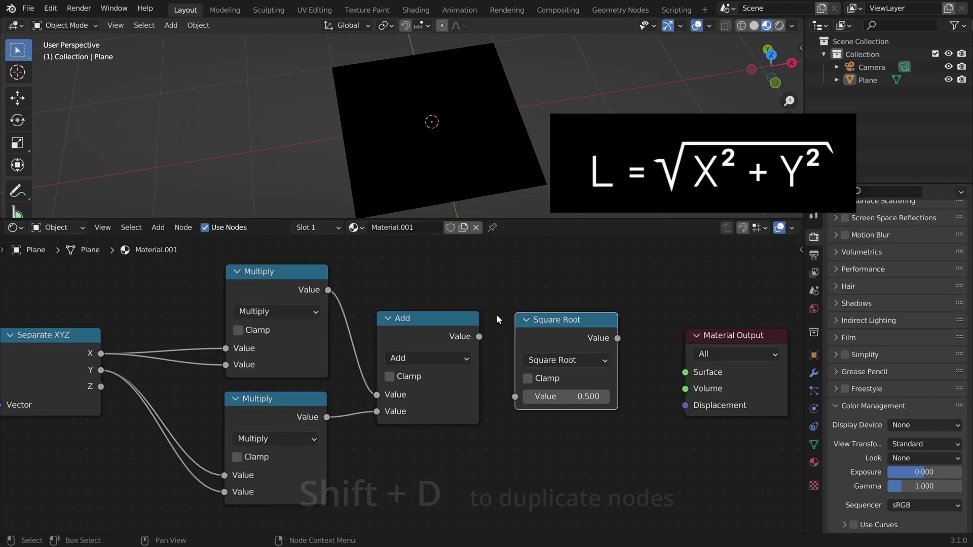
- Connect the Add output to a Square Root math node and the Square Root output to the Material Output's Surface
{"action": "left_click_drag", "start_coordinate": [479, 337], "coordinate": [514, 396]}
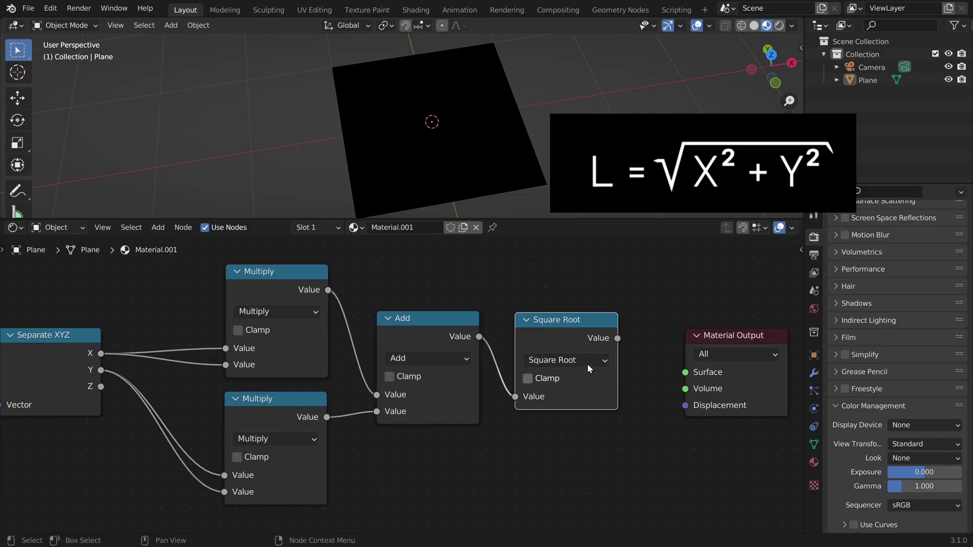
{"action": "middle_click_drag", "start_coordinate": [644, 339], "coordinate": [456, 336]}
{"action": "left_click_drag", "start_coordinate": [533, 340], "coordinate": [665, 322]}
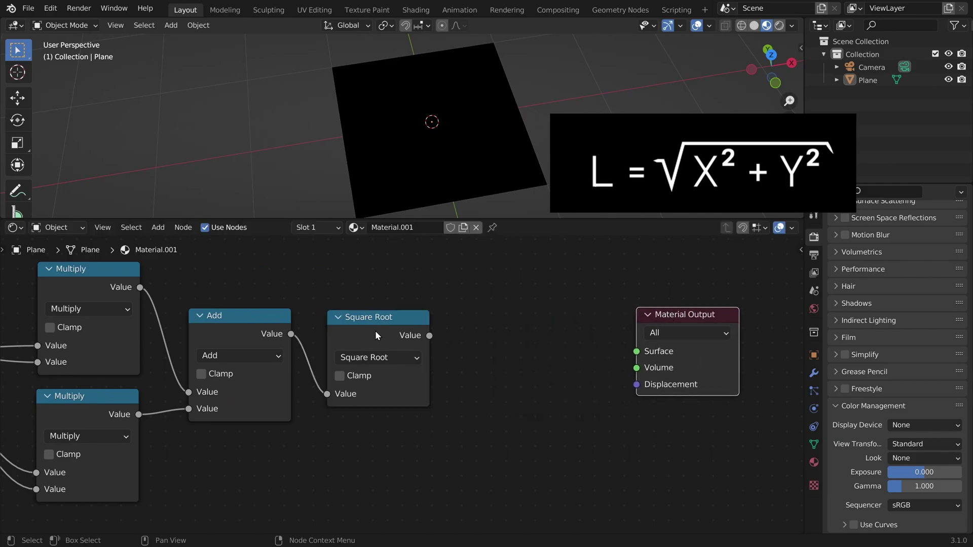
{"action": "scroll", "coordinate": [462, 330], "scroll_direction": "down", "scroll_amount": 2}
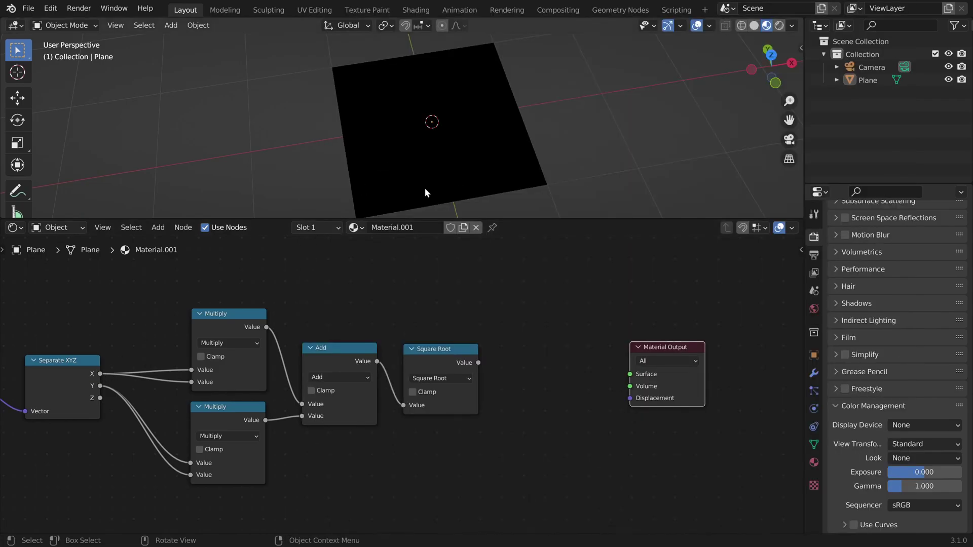
{"action": "left_click_drag", "start_coordinate": [478, 362], "coordinate": [546, 361]}
{"action": "left_click_drag", "start_coordinate": [546, 361], "coordinate": [630, 374]}
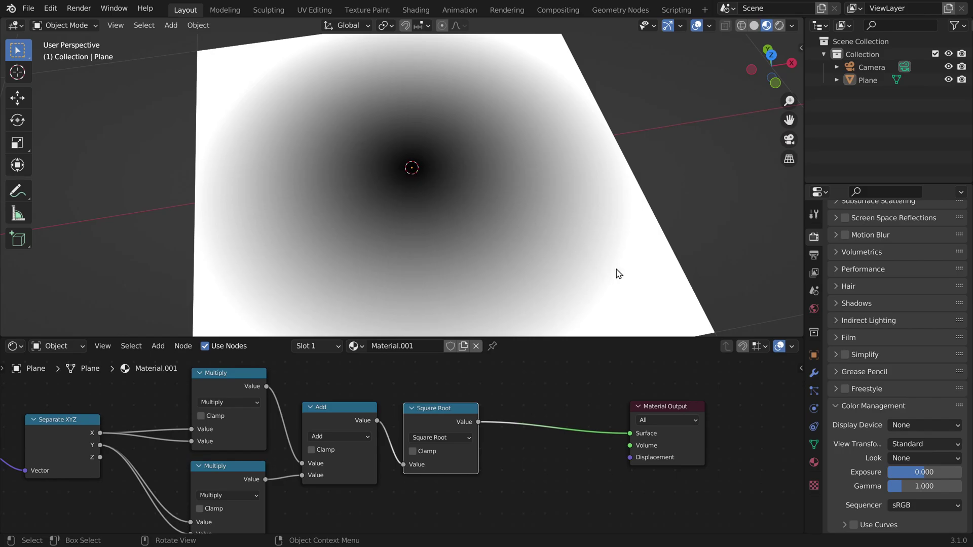
- Insert a Math node between Square Root and the Material Output and set its operation to Less Than
{"action": "left_click", "coordinate": [604, 391]}
{"action": "left_click_drag", "start_coordinate": [601, 337], "coordinate": [600, 178]}
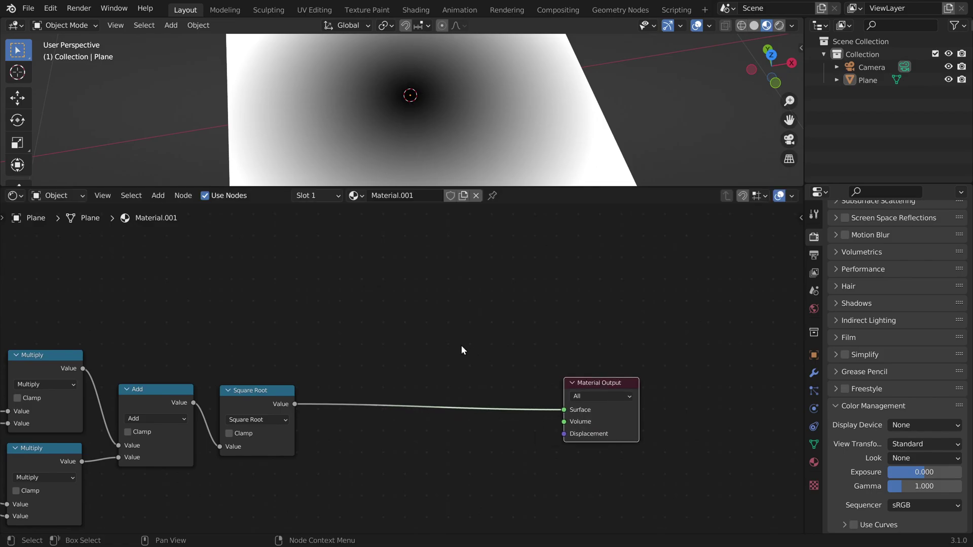
{"action": "key", "text": "shift+a"}
{"action": "left_click", "coordinate": [400, 294]}
{"action": "type", "text": "math"}
{"action": "key", "text": "Return"}
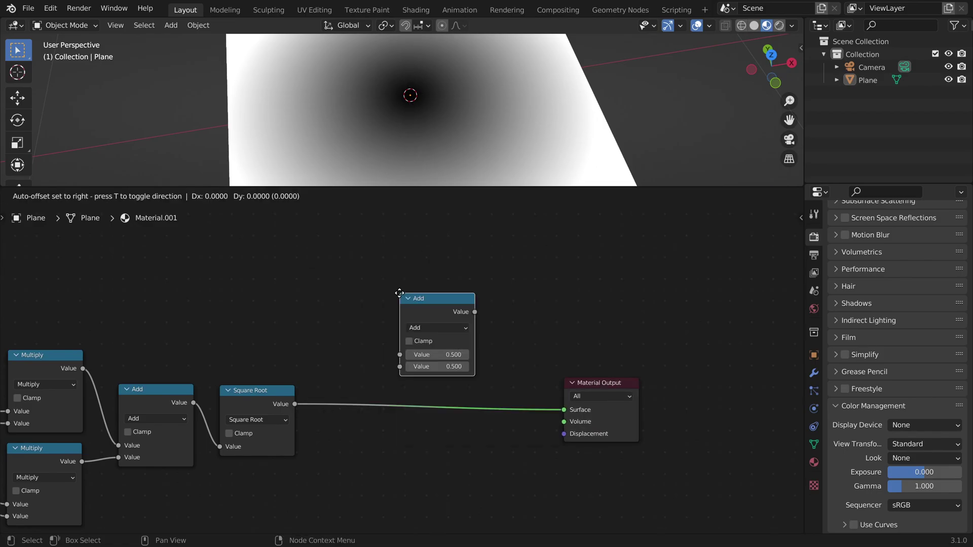
{"action": "left_click", "coordinate": [447, 354]}
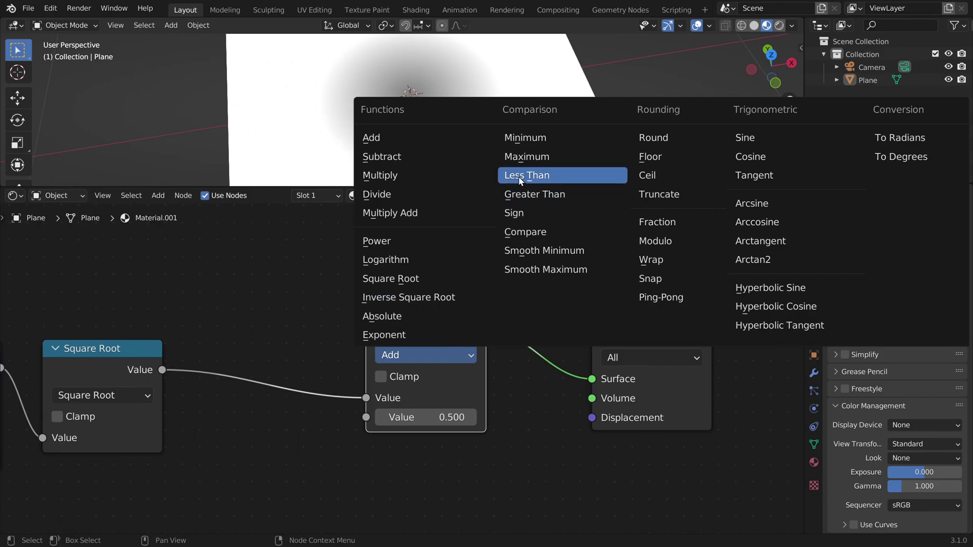
{"action": "left_click", "coordinate": [535, 175]}
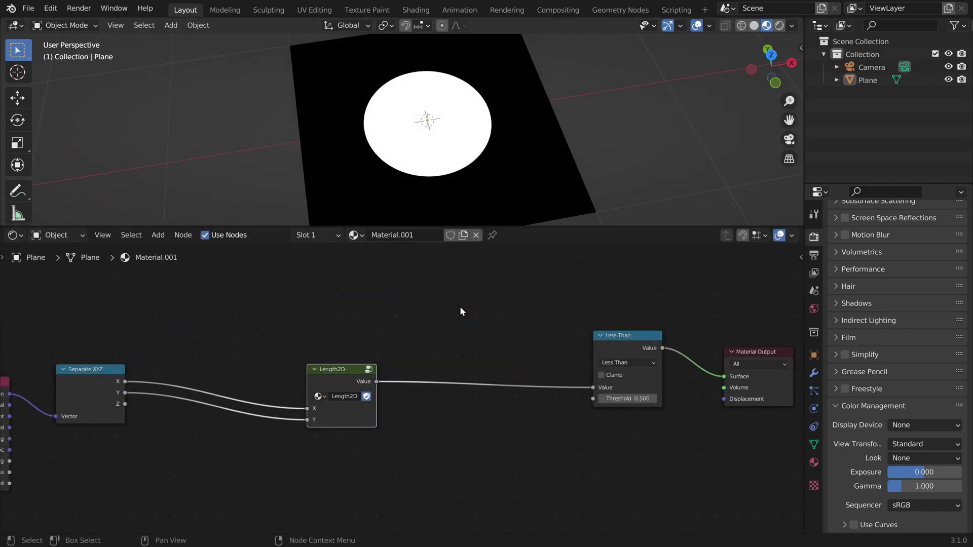
- Insert a Math node set to Subtract between the X output of Separate XYZ and the X input of Length2D
{"action": "middle_click_drag", "start_coordinate": [181, 358], "coordinate": [446, 335]}
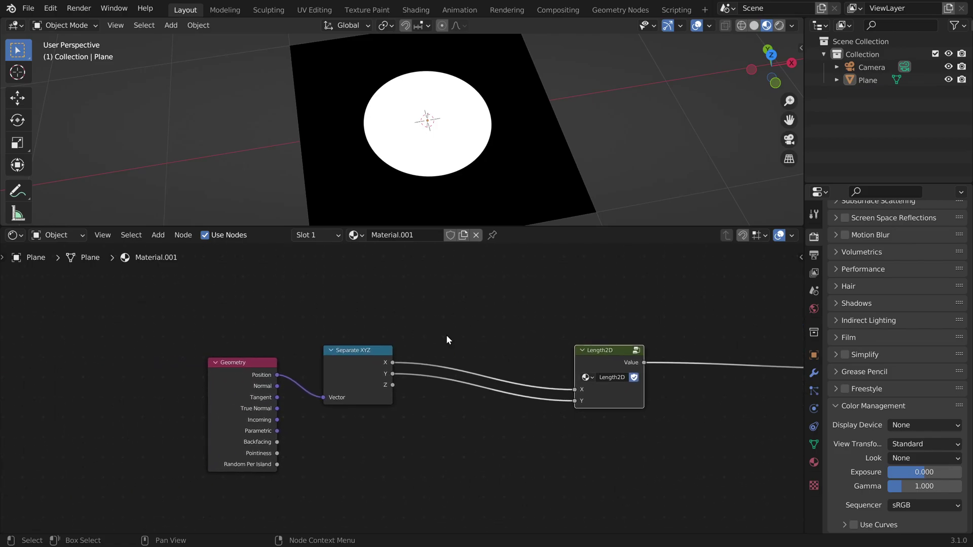
{"action": "scroll", "coordinate": [382, 361], "scroll_direction": "up", "scroll_amount": 1}
{"action": "scroll", "coordinate": [575, 323], "scroll_direction": "up", "scroll_amount": 3}
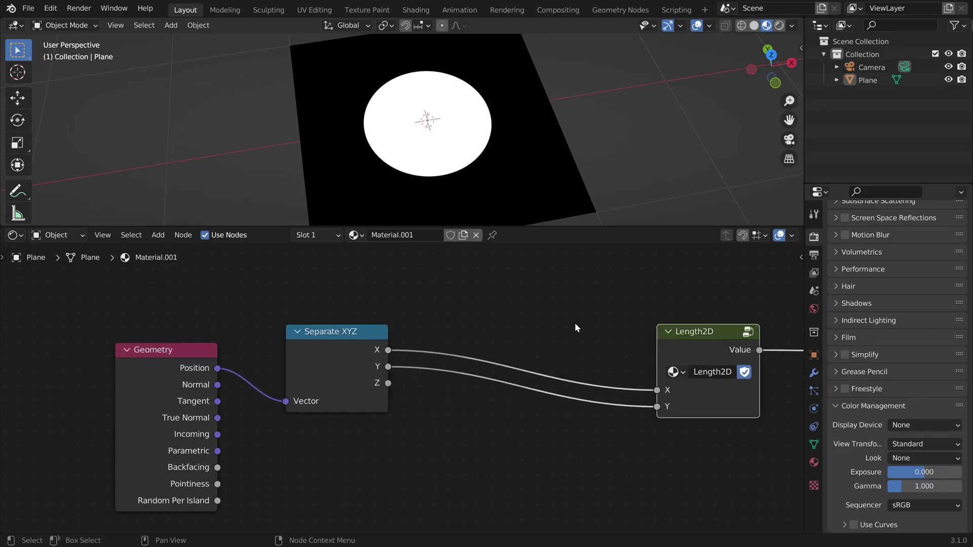
{"action": "middle_click_drag", "start_coordinate": [546, 303], "coordinate": [486, 339]}
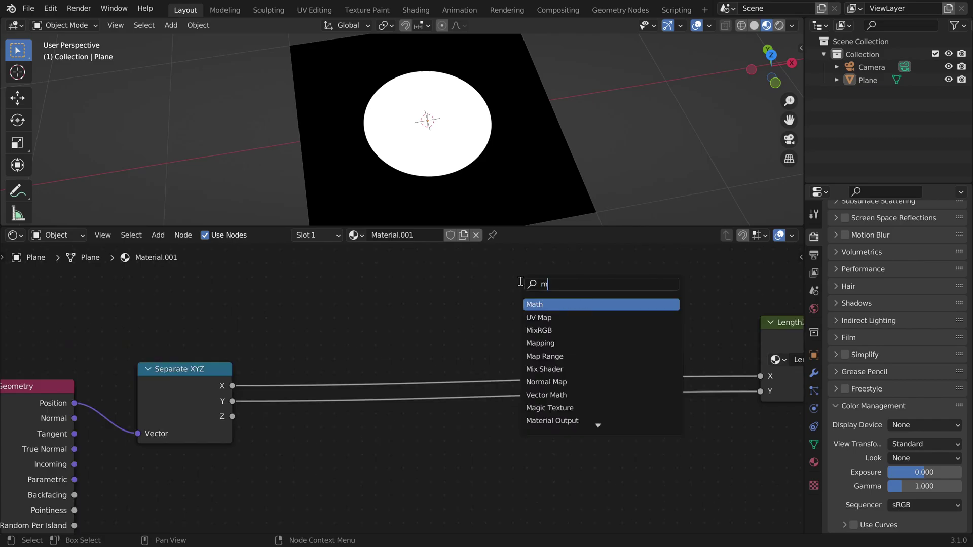
{"action": "key", "text": "Return"}
{"action": "left_click", "coordinate": [454, 307]}
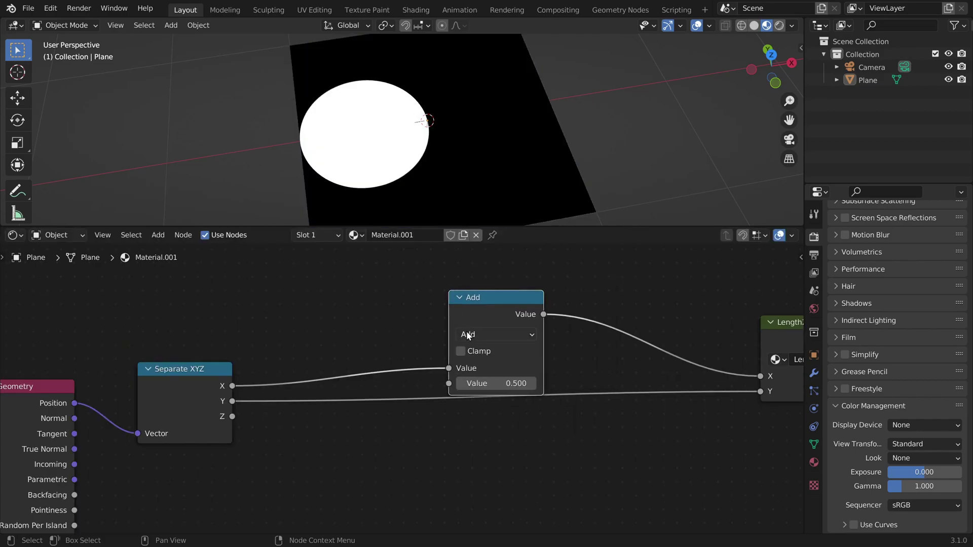
{"action": "left_click", "coordinate": [486, 331]}
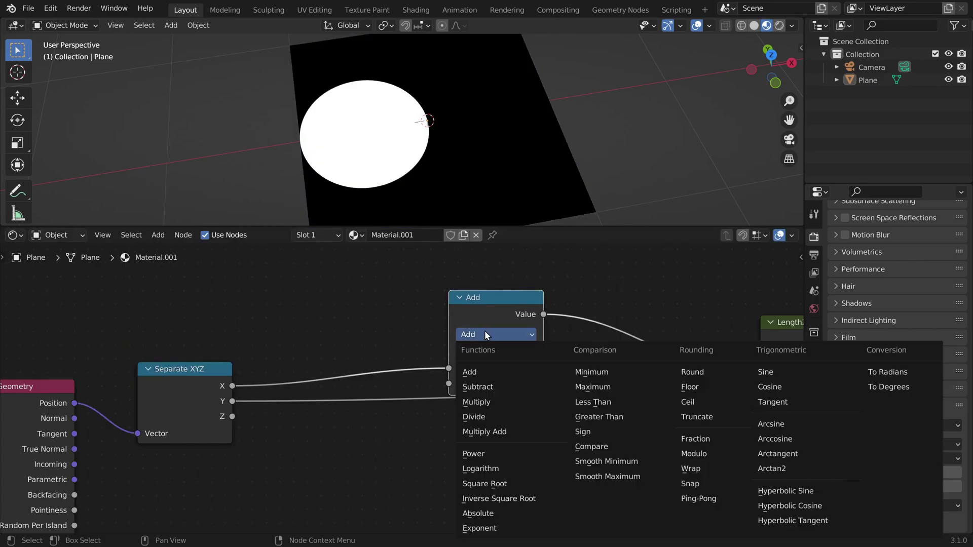
{"action": "left_click", "coordinate": [483, 391]}
{"action": "left_click_drag", "start_coordinate": [494, 383], "coordinate": [522, 383]}
{"action": "right_click", "coordinate": [494, 383]}
{"action": "left_click_drag", "start_coordinate": [507, 315], "coordinate": [504, 278]}
- Duplicate the Subtract node into the link between the Y output of Separate XYZ and the Y input of Length2D
{"action": "key", "text": "shift+d"}
{"action": "left_click", "coordinate": [514, 393]}
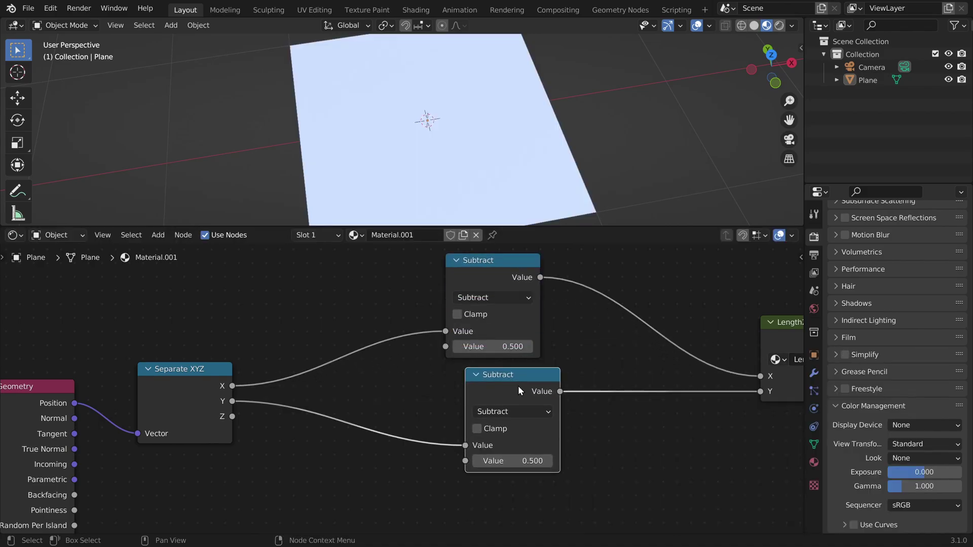
{"action": "middle_click_drag", "start_coordinate": [619, 388], "coordinate": [606, 364]}
{"action": "left_click_drag", "start_coordinate": [496, 351], "coordinate": [476, 352]}
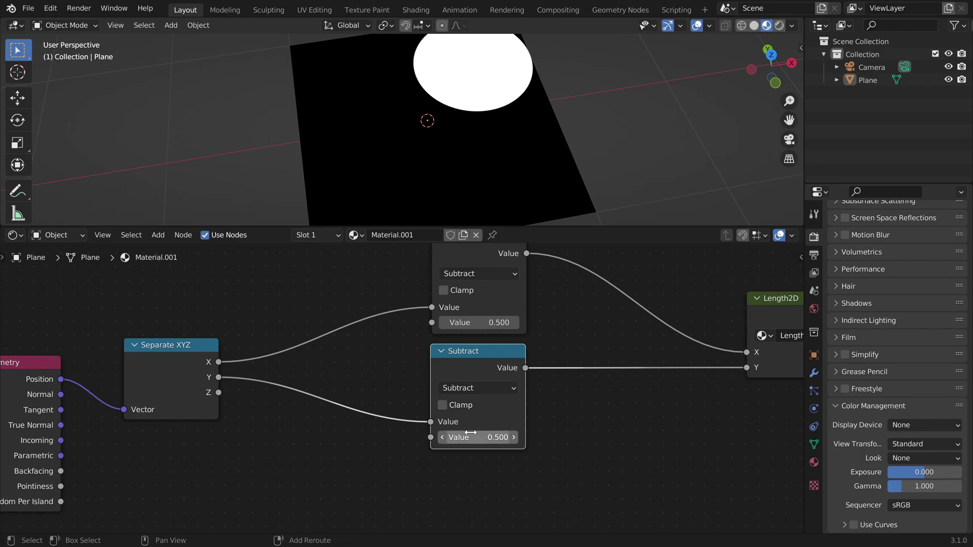
- Move the circle by setting the subtracted values to about -0.19 for X and about -0.07 for Y
{"action": "mouse_move", "coordinate": [471, 434]}
{"action": "left_mouse_down"}
{"action": "mouse_move", "coordinate": [483, 434]}
{"action": "mouse_move", "coordinate": [453, 437]}
{"action": "left_mouse_up"}
{"action": "left_click_drag", "start_coordinate": [487, 322], "coordinate": [457, 323]}
{"action": "scroll", "coordinate": [544, 290], "scroll_direction": "down", "scroll_amount": 3}
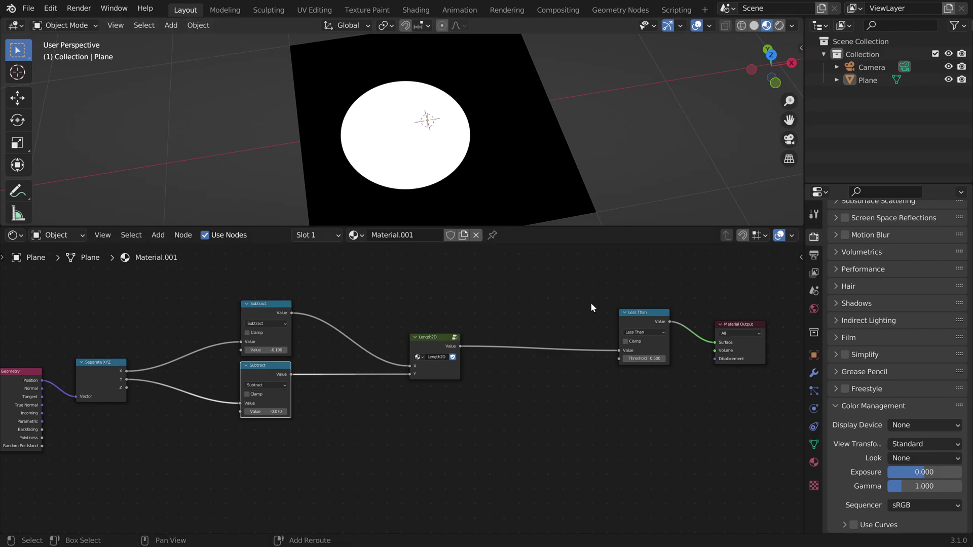
- Resize the circle by setting the Less Than node's threshold to 0.520
{"action": "middle_click_drag", "start_coordinate": [663, 349], "coordinate": [424, 354]}
{"action": "scroll", "coordinate": [439, 330], "scroll_direction": "up", "scroll_amount": 8}
{"action": "left_click_drag", "start_coordinate": [440, 343], "coordinate": [472, 343]}
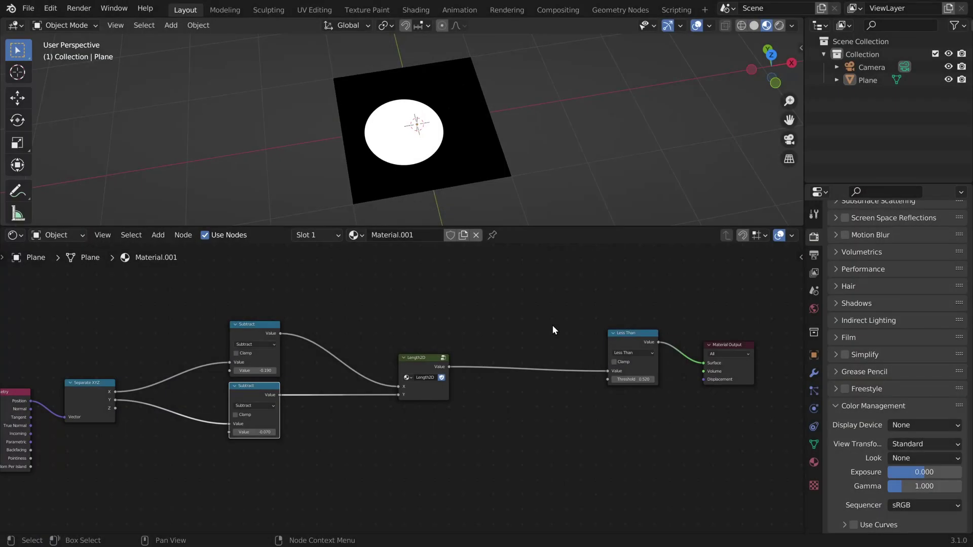
- Enlarge the 3D viewport, select the camera and show its transform properties
{"action": "left_click_drag", "start_coordinate": [553, 227], "coordinate": [559, 397]}
{"action": "scroll", "coordinate": [479, 282], "scroll_direction": "down", "scroll_amount": 3}
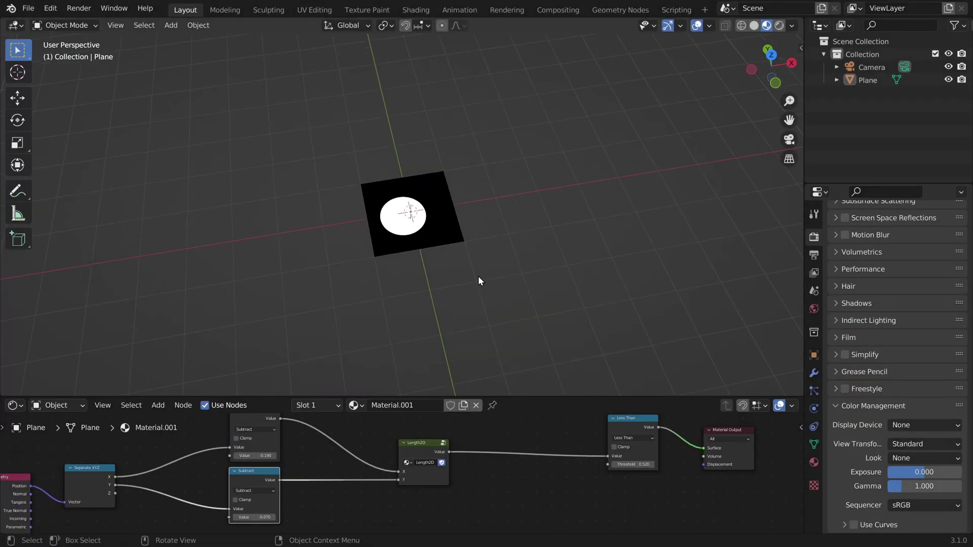
{"action": "middle_click_drag", "start_coordinate": [479, 281], "coordinate": [557, 192]}
{"action": "left_click", "coordinate": [558, 192]}
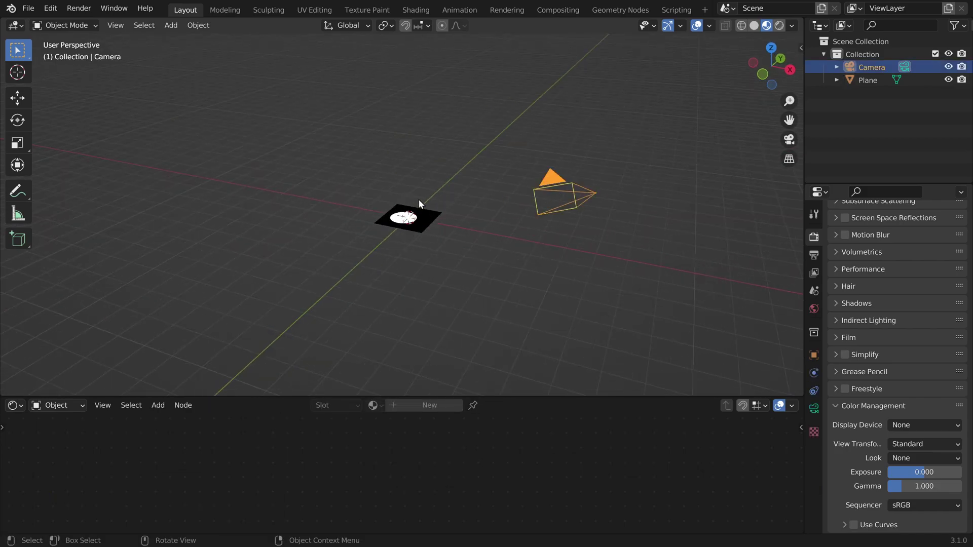
{"action": "middle_click_drag", "start_coordinate": [418, 150], "coordinate": [413, 145]}
{"action": "middle_click_drag", "start_coordinate": [421, 214], "coordinate": [497, 196]}
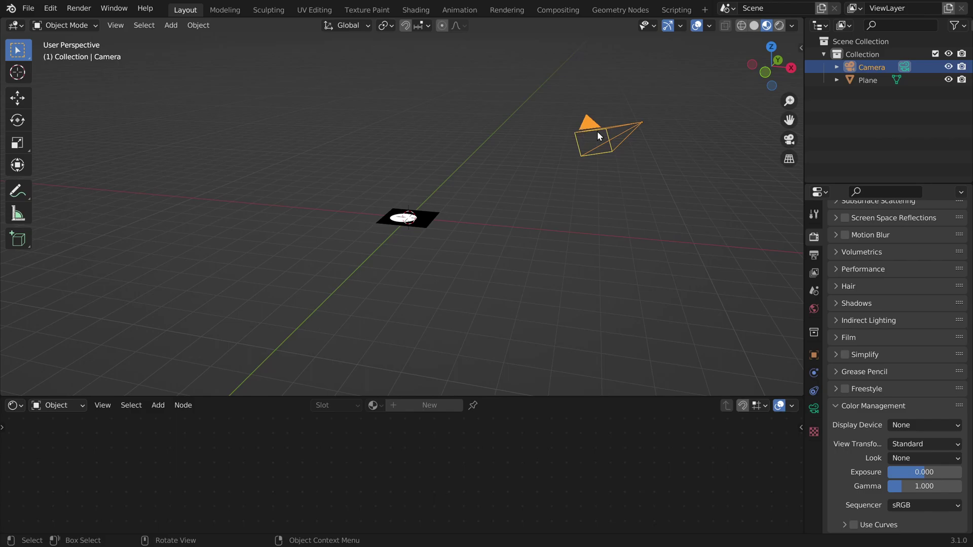
{"action": "key", "text": "n"}
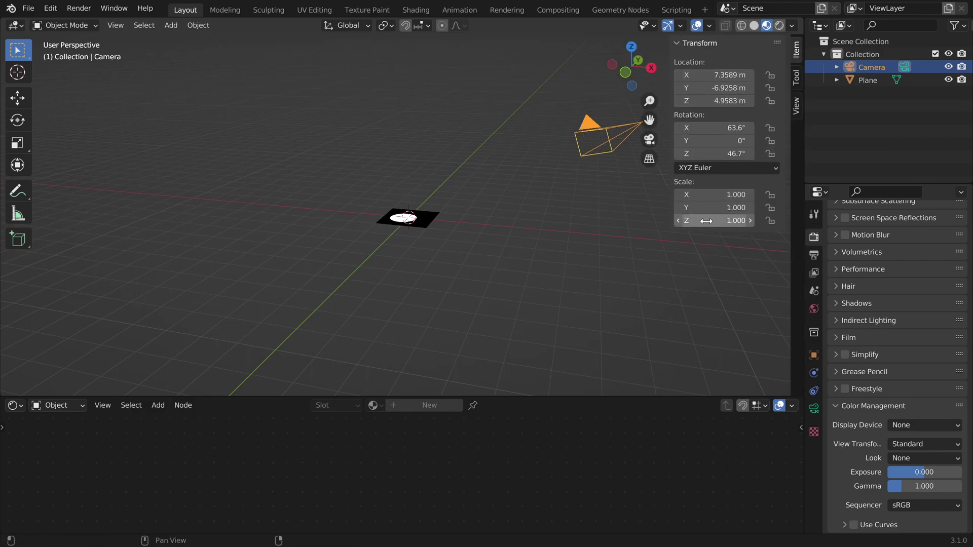
- Set the camera's X, Y and Z location to 0 m
{"action": "left_click_drag", "start_coordinate": [720, 74], "coordinate": [715, 99]}
{"action": "type", "text": "0"}
{"action": "key", "text": "Return"}
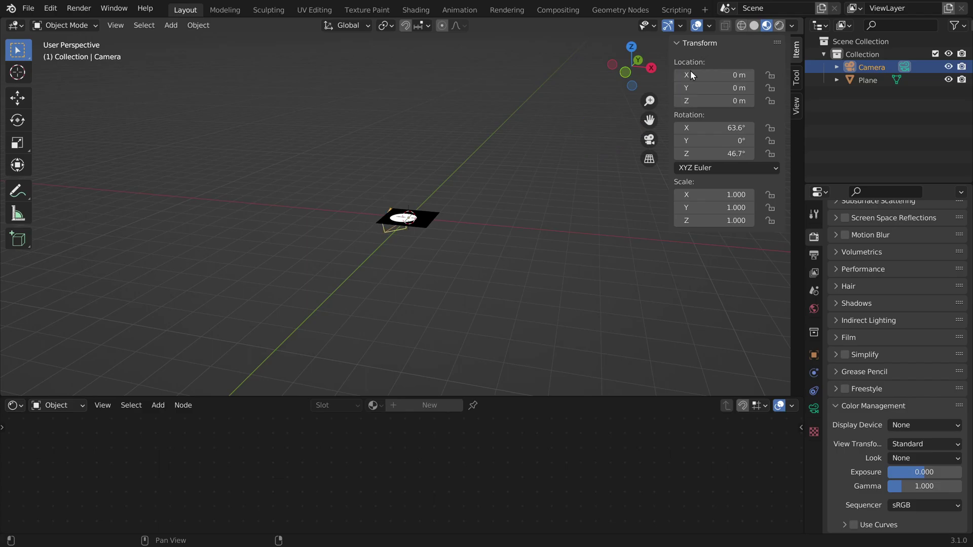
- Raise the camera above the plane to a Z location of 2.6 m
{"action": "middle_click_drag", "start_coordinate": [377, 189], "coordinate": [401, 189]}
{"action": "scroll", "coordinate": [396, 193], "scroll_direction": "up", "scroll_amount": 7}
{"action": "middle_click_drag", "start_coordinate": [481, 164], "coordinate": [528, 171]}
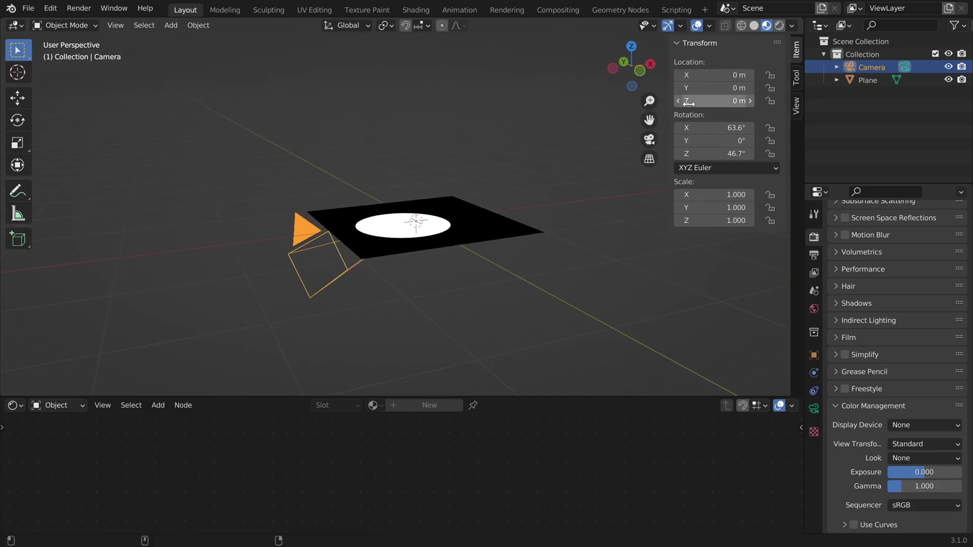
{"action": "left_click_drag", "start_coordinate": [720, 101], "coordinate": [762, 101]}
- Set the camera's X, Y and Z rotation to 0° so it faces straight down at the plane
{"action": "scroll", "coordinate": [506, 106], "scroll_direction": "down", "scroll_amount": 2}
{"action": "middle_click_drag", "start_coordinate": [504, 105], "coordinate": [487, 129]}
{"action": "left_click_drag", "start_coordinate": [682, 128], "coordinate": [700, 153]}
{"action": "type", "text": "0"}
{"action": "key", "text": "Return"}
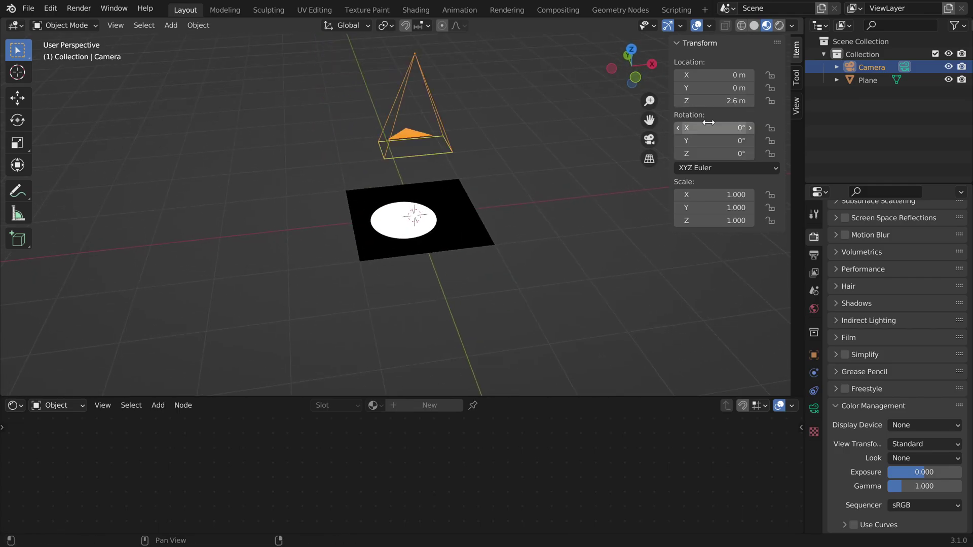
- Hide the transform properties and look at the plane through the camera
{"action": "middle_click_drag", "start_coordinate": [463, 91], "coordinate": [459, 212]}
{"action": "key", "text": "n"}
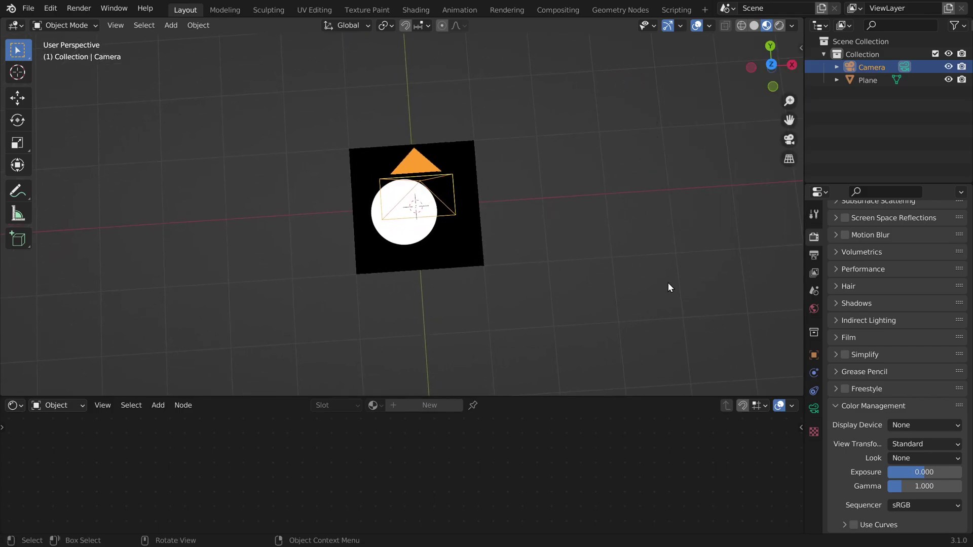
{"action": "left_click", "coordinate": [788, 140]}
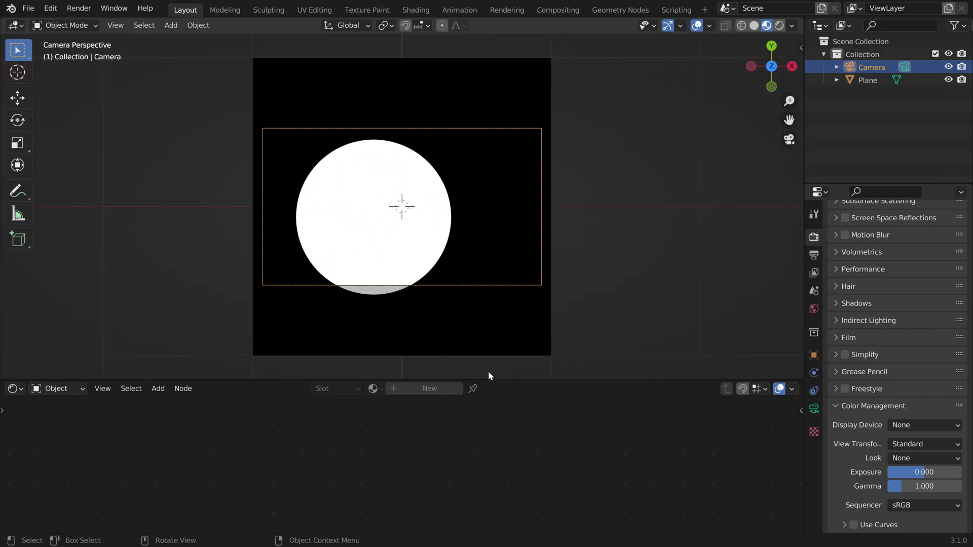
- Set the output resolution to 1000 px for both X and Y
{"action": "left_click", "coordinate": [814, 256]}
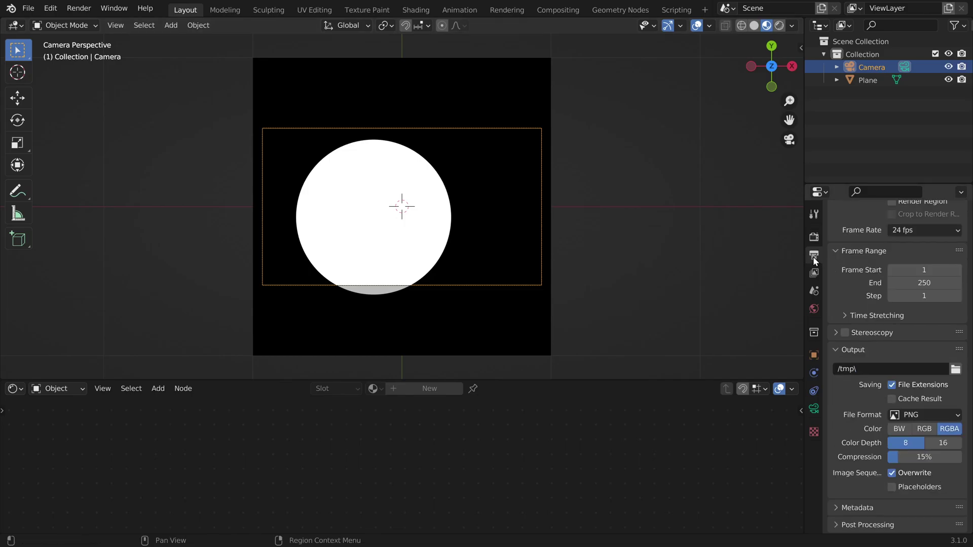
{"action": "scroll", "coordinate": [844, 270], "scroll_direction": "up", "scroll_amount": 5}
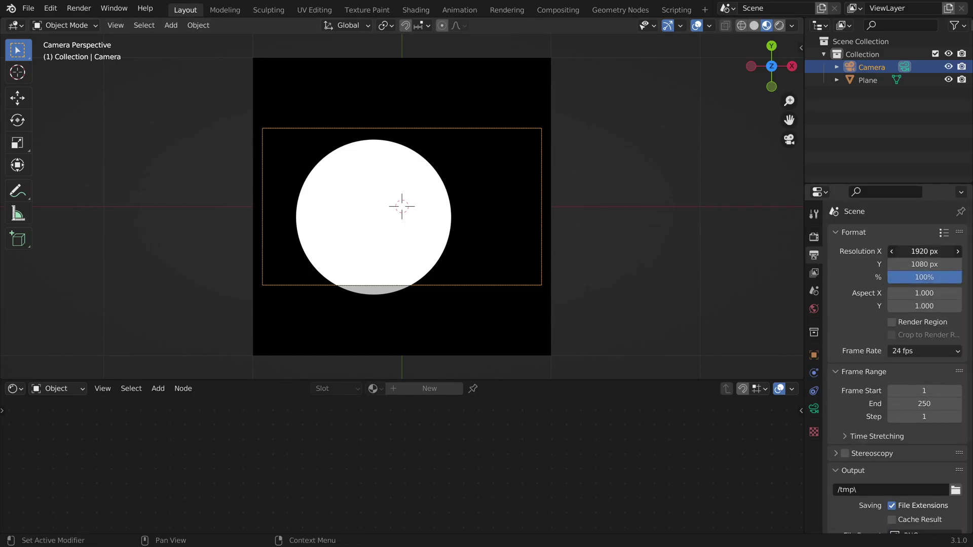
{"action": "left_click_drag", "start_coordinate": [911, 251], "coordinate": [910, 264]}
{"action": "type", "text": "1000"}
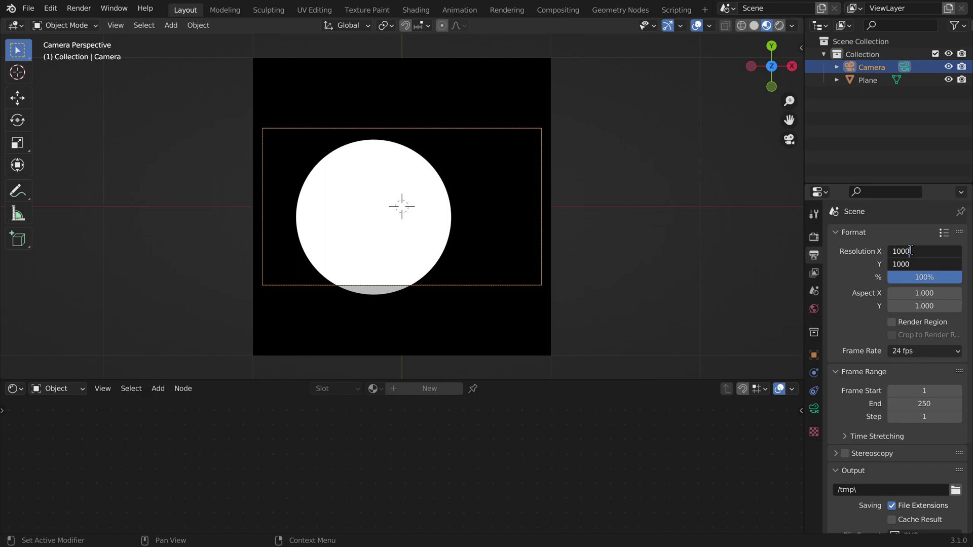
{"action": "key", "text": "Return"}
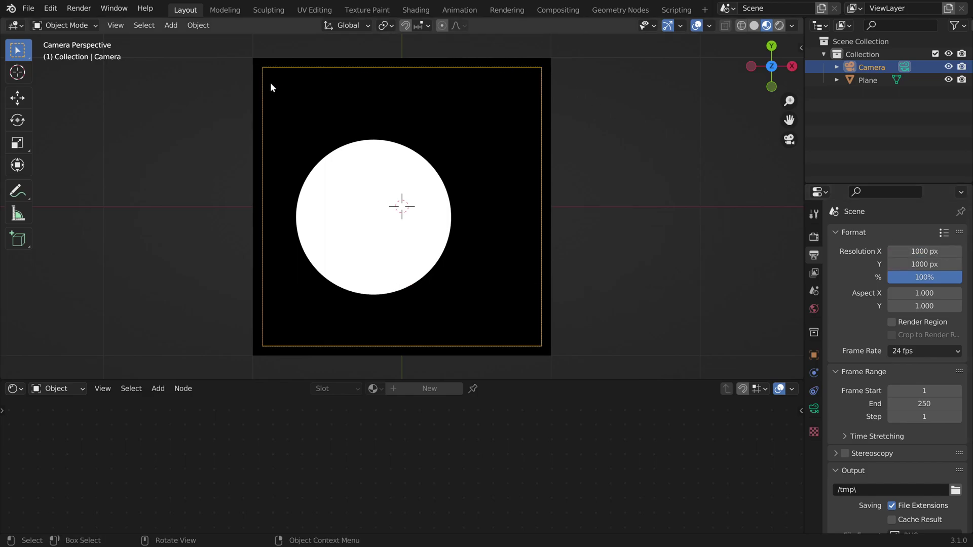
- Check the camera frame against the plane's corner and change the camera lens type to Orthographic
{"action": "scroll", "coordinate": [548, 326], "scroll_direction": "up", "scroll_amount": 3}
{"action": "middle_click_drag", "start_coordinate": [534, 308], "coordinate": [423, 204], "text": "shift"}
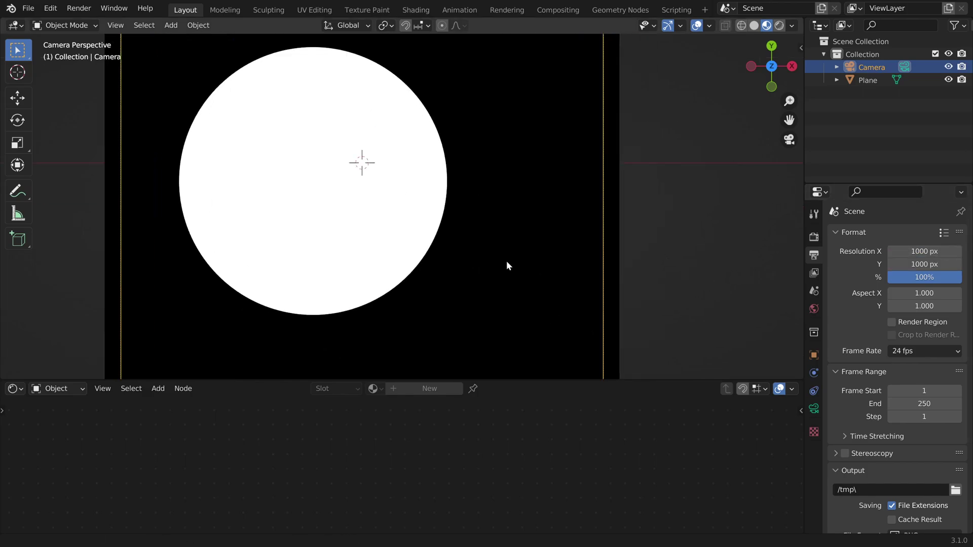
{"action": "scroll", "coordinate": [436, 218], "scroll_direction": "up", "scroll_amount": 6}
{"action": "middle_click_drag", "start_coordinate": [519, 356], "coordinate": [453, 278], "text": "shift"}
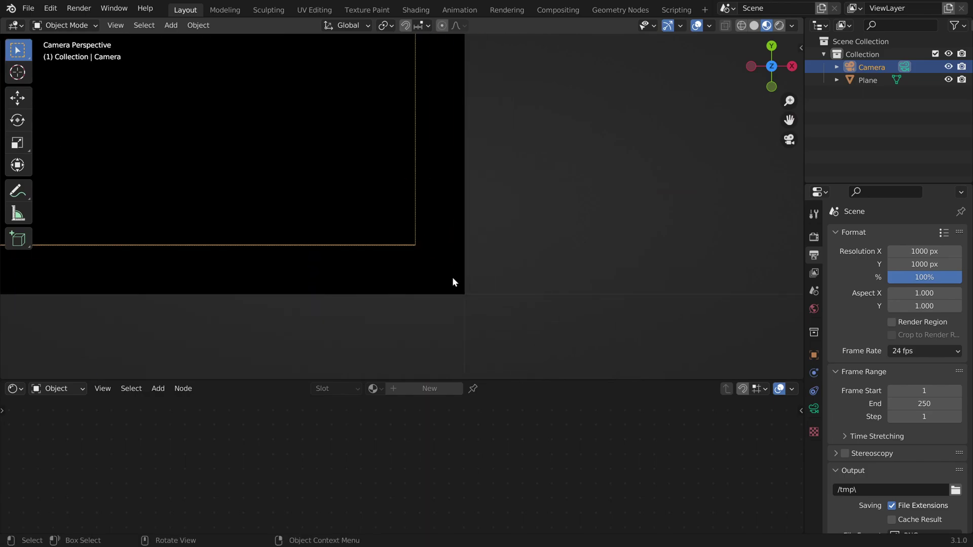
{"action": "left_click", "coordinate": [814, 409]}
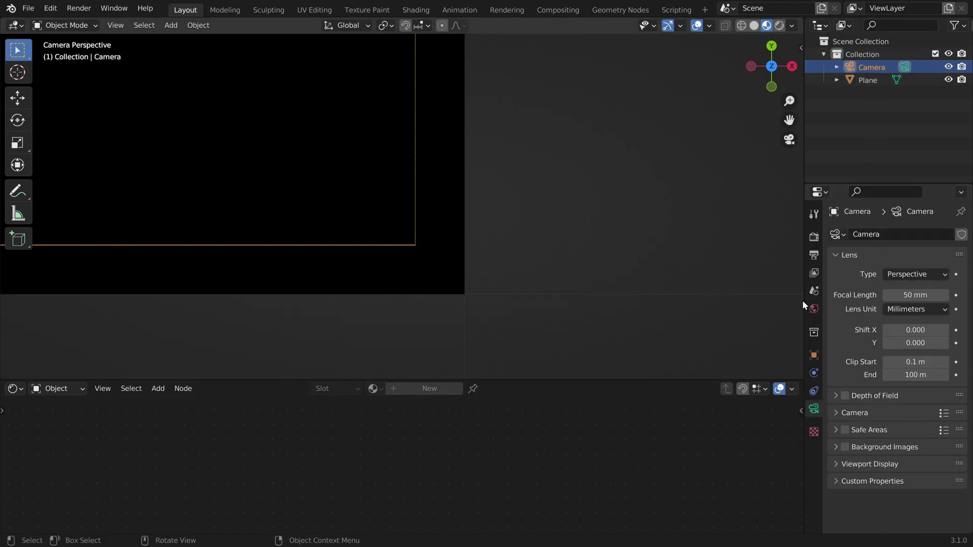
{"action": "left_click", "coordinate": [887, 274]}
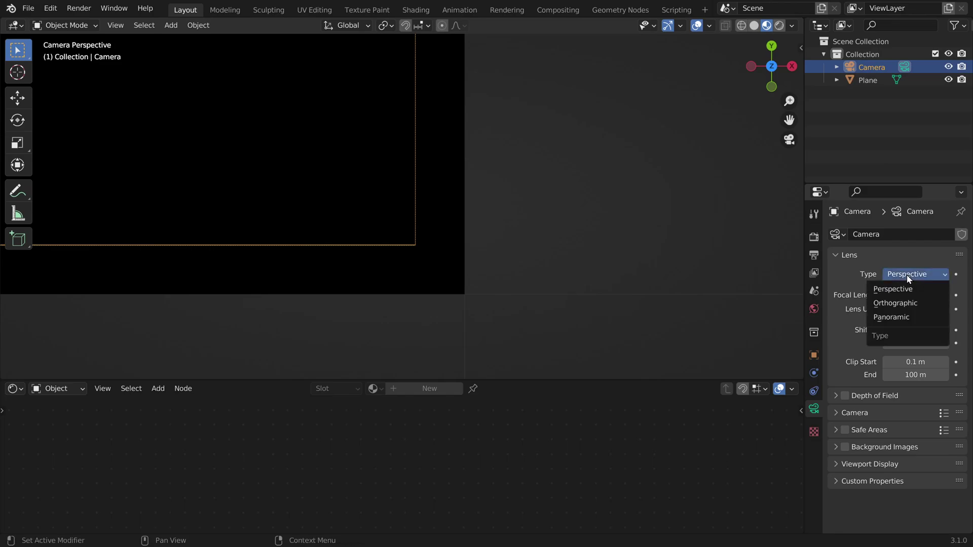
{"action": "left_click", "coordinate": [893, 303]}
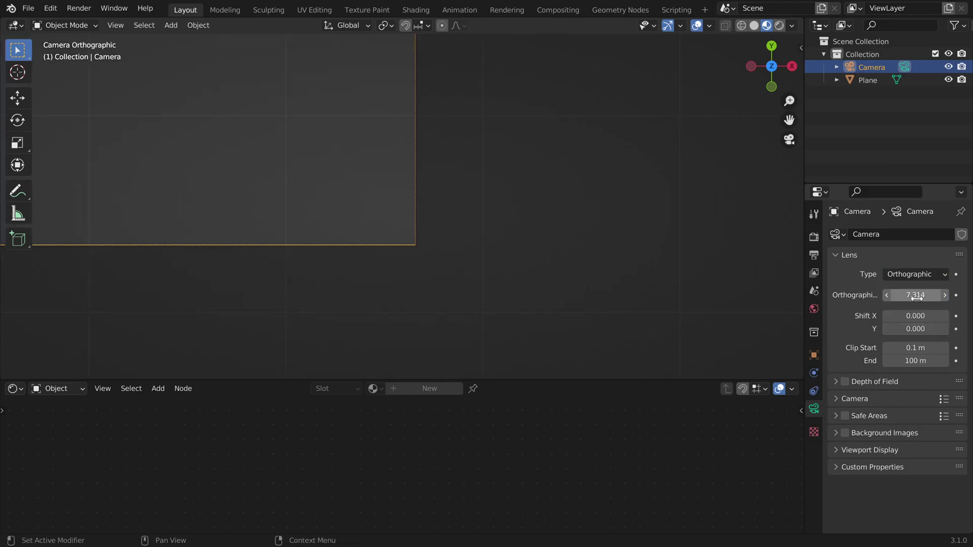
- Set the camera's orthographic scale to 2 and check that its frame fits the plane's edges
{"action": "scroll", "coordinate": [408, 217], "scroll_direction": "down", "scroll_amount": 5}
{"action": "middle_click_drag", "start_coordinate": [263, 117], "coordinate": [509, 343], "text": "shift"}
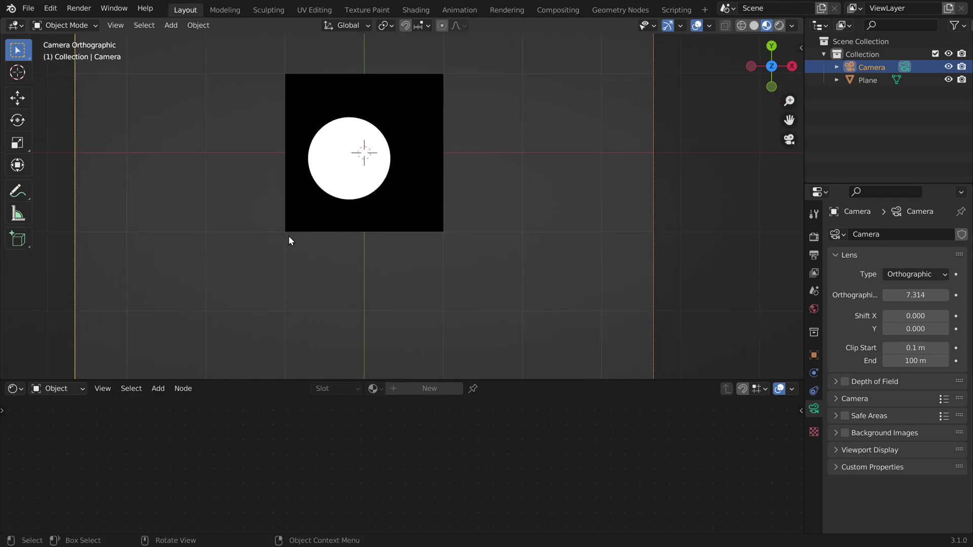
{"action": "left_click", "coordinate": [915, 293]}
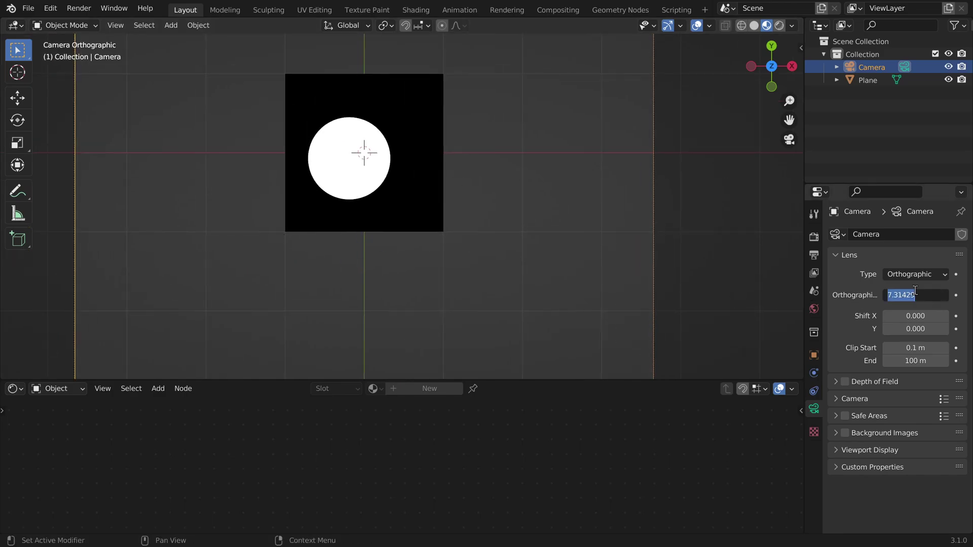
{"action": "type", "text": "2"}
{"action": "key", "text": "Return"}
{"action": "scroll", "coordinate": [531, 107], "scroll_direction": "down", "scroll_amount": 5}
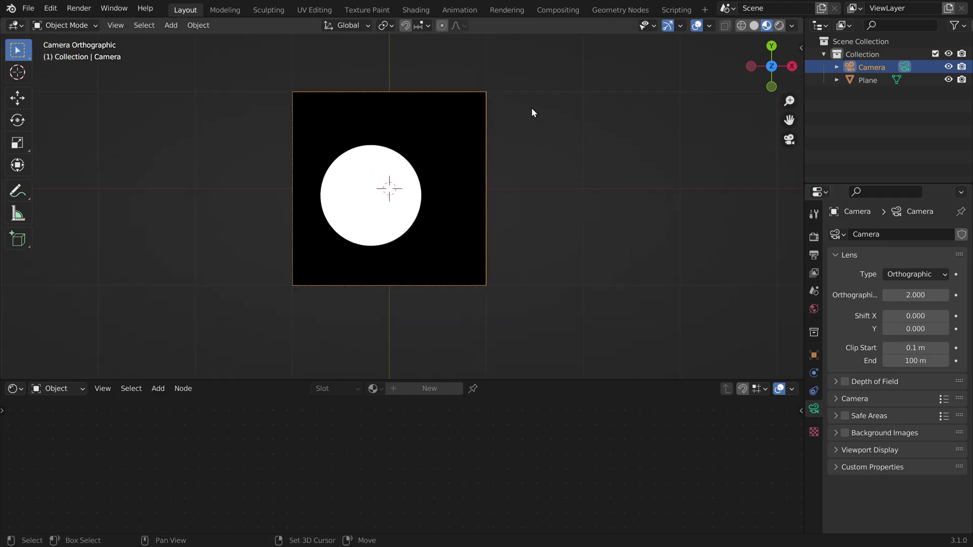
{"action": "scroll", "coordinate": [511, 317], "scroll_direction": "up", "scroll_amount": 3}
{"action": "middle_click_drag", "start_coordinate": [561, 363], "coordinate": [428, 219], "text": "shift"}
{"action": "scroll", "coordinate": [429, 223], "scroll_direction": "up", "scroll_amount": 7}
{"action": "middle_click_drag", "start_coordinate": [484, 272], "coordinate": [403, 149], "text": "shift"}
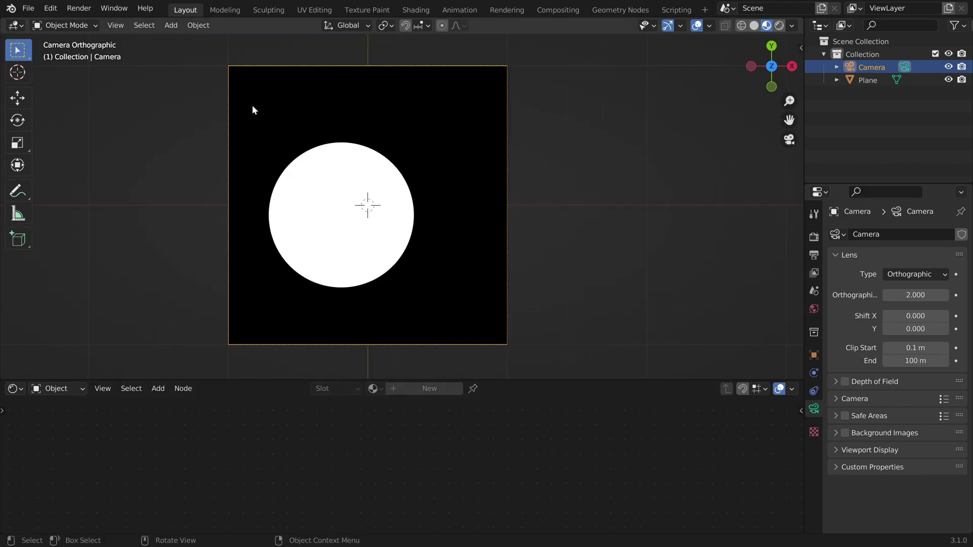
- Render the image and examine the individual pixels along the circle's edge in the render result
{"action": "left_click", "coordinate": [79, 9]}
{"action": "left_click", "coordinate": [91, 21]}
{"action": "left_click_drag", "start_coordinate": [114, 14], "coordinate": [366, 77]}
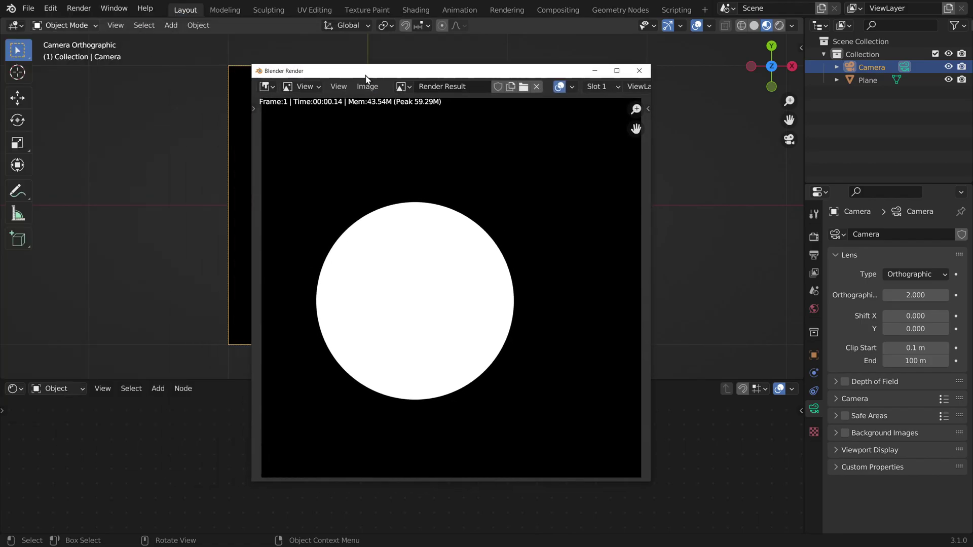
{"action": "left_click", "coordinate": [367, 86]}
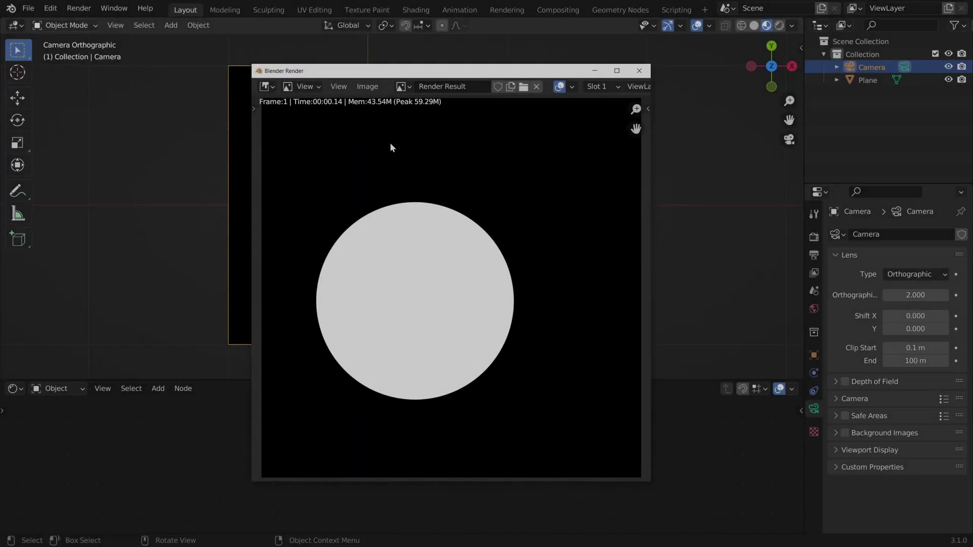
{"action": "scroll", "coordinate": [441, 186], "scroll_direction": "up", "scroll_amount": 3}
{"action": "scroll", "coordinate": [442, 184], "scroll_direction": "down", "scroll_amount": 1}
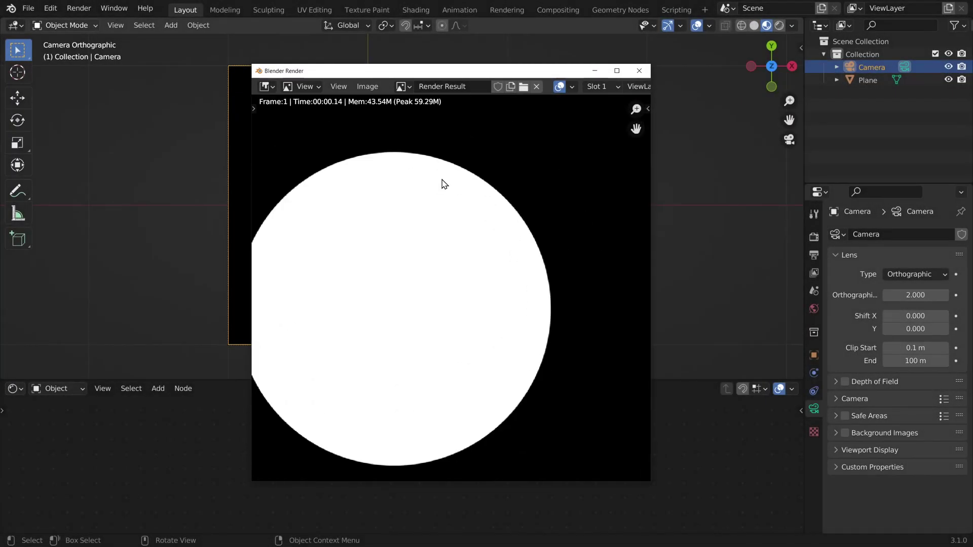
{"action": "middle_click_drag", "start_coordinate": [419, 133], "coordinate": [346, 369]}
{"action": "scroll", "coordinate": [511, 190], "scroll_direction": "up", "scroll_amount": 8}
{"action": "scroll", "coordinate": [479, 266], "scroll_direction": "up", "scroll_amount": 11}
{"action": "middle_click_drag", "start_coordinate": [437, 330], "coordinate": [470, 263]}
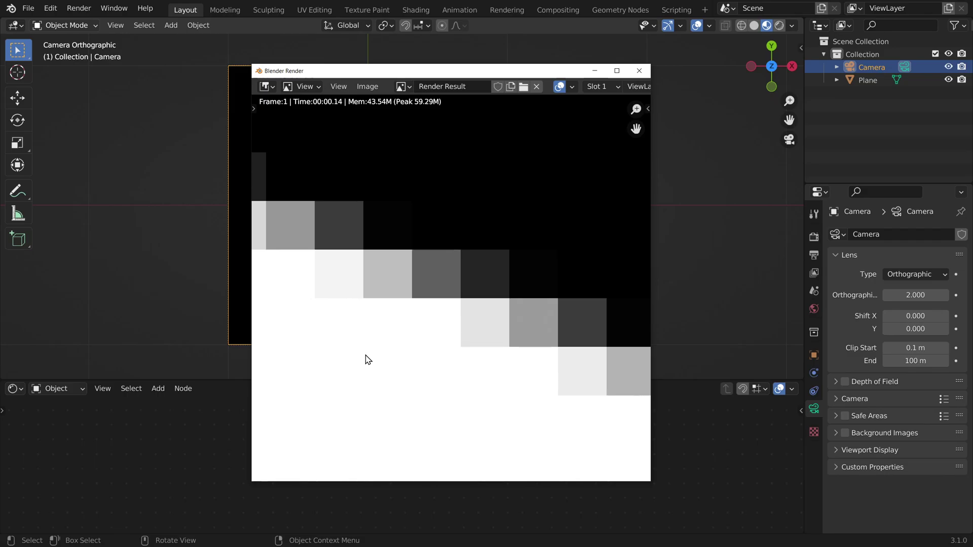
- Set both the render and viewport sampling to 1
{"action": "left_click", "coordinate": [814, 236]}
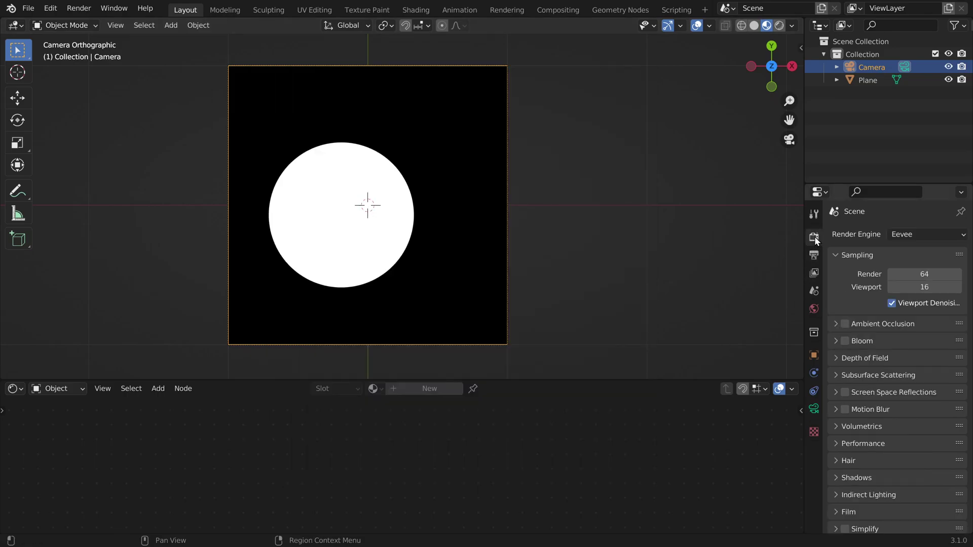
{"action": "double_click", "coordinate": [931, 272]}
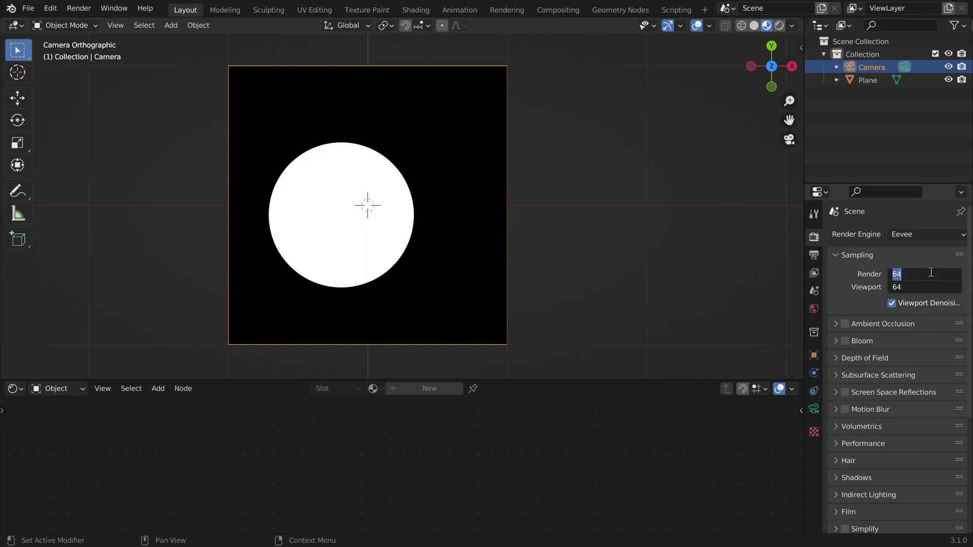
{"action": "type", "text": "1"}
{"action": "key", "text": "Return"}
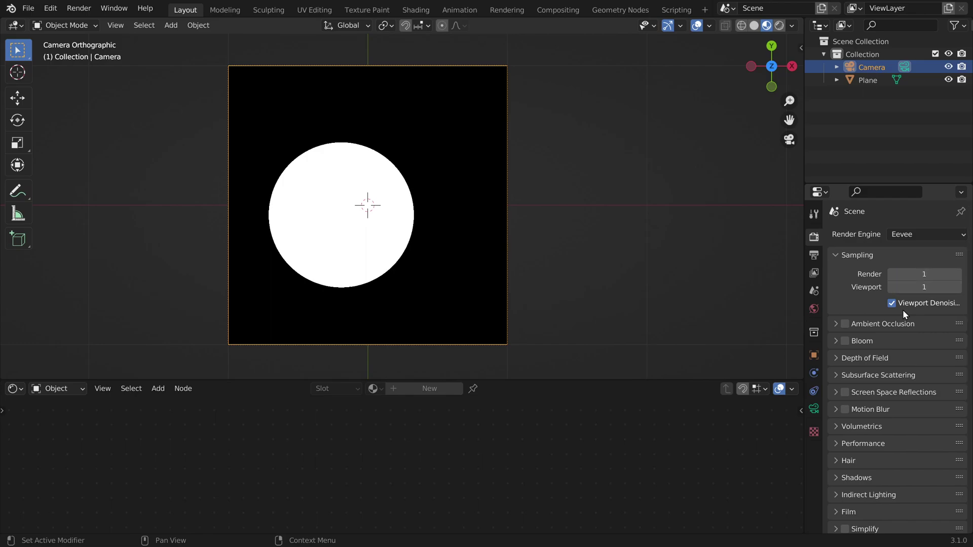
- Set the film filter size to 0 px and render the image again
{"action": "scroll", "coordinate": [844, 309], "scroll_direction": "down", "scroll_amount": 7}
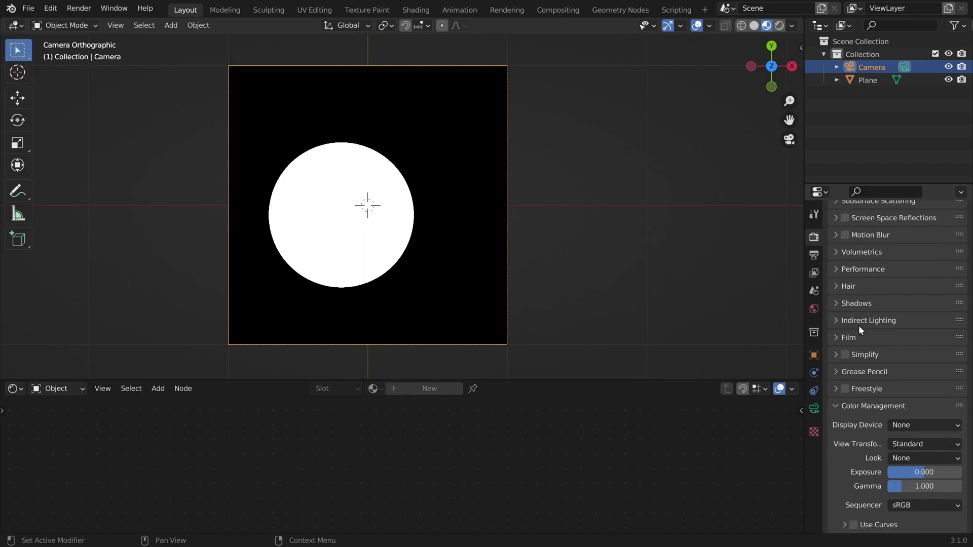
{"action": "left_click", "coordinate": [860, 337]}
{"action": "left_click", "coordinate": [915, 356]}
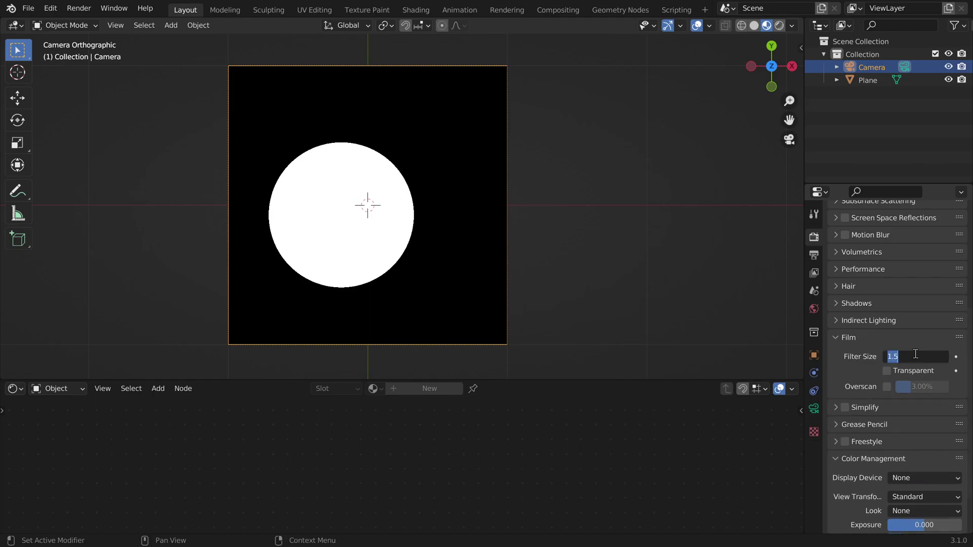
{"action": "type", "text": "0"}
{"action": "key", "text": "Return"}
{"action": "left_click", "coordinate": [80, 9]}
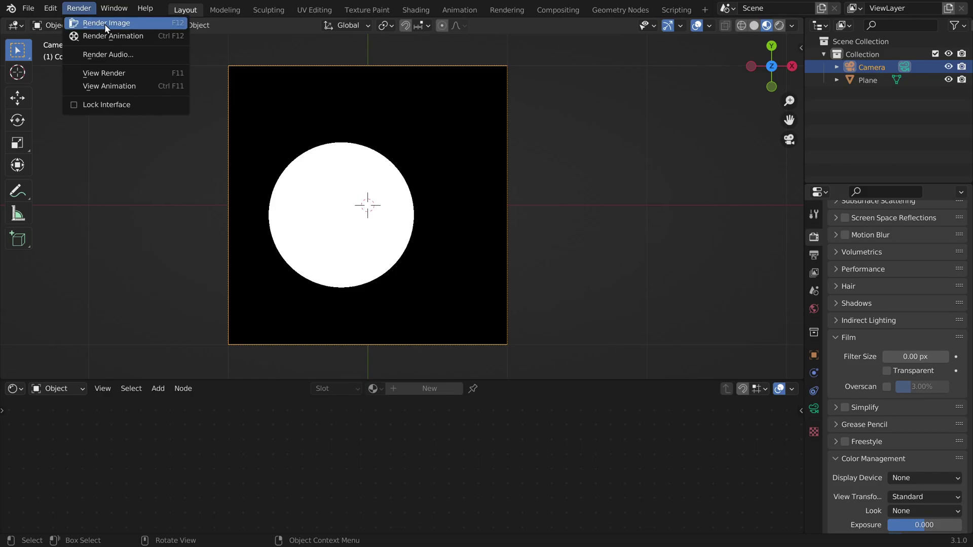
{"action": "left_click", "coordinate": [104, 24]}
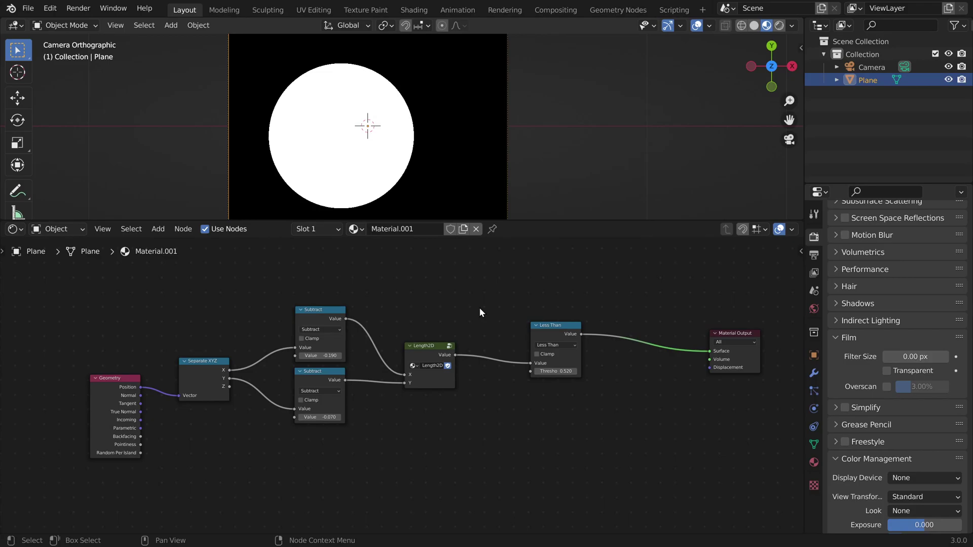
- Group all the plane material's nodes except Material Output and name the node group drawCircle2D
{"action": "left_click_drag", "start_coordinate": [41, 272], "coordinate": [655, 486]}
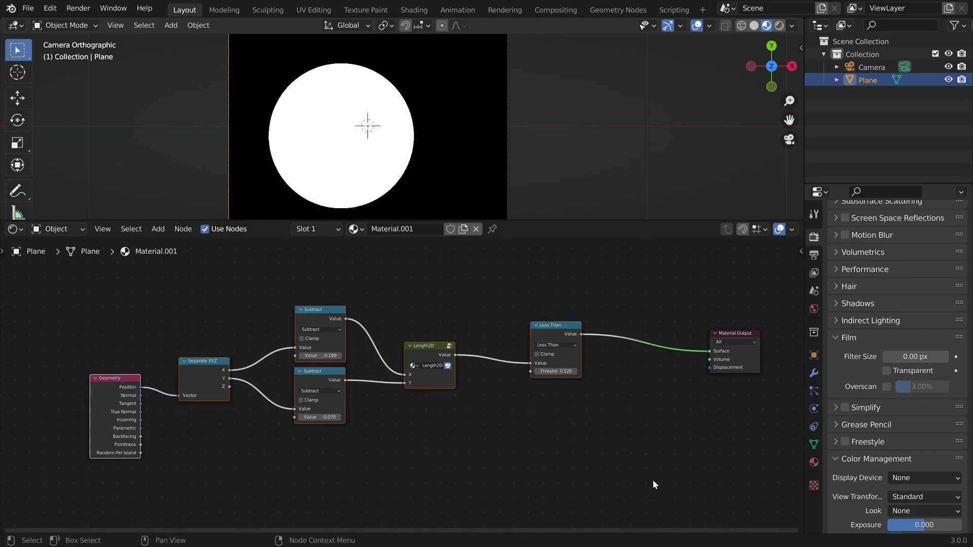
{"action": "key", "text": "ctrl+g"}
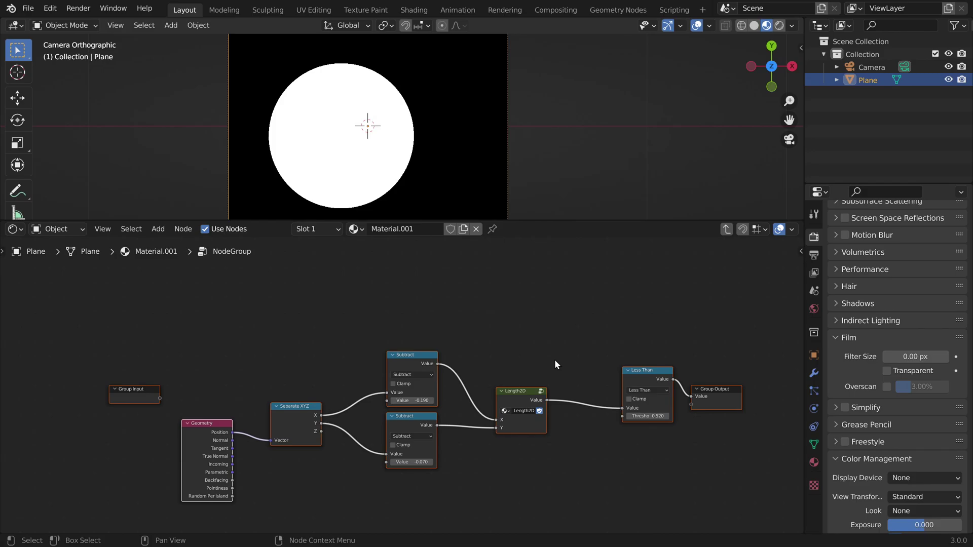
{"action": "key", "text": "Tab"}
{"action": "scroll", "coordinate": [334, 395], "scroll_direction": "up", "scroll_amount": 6}
{"action": "double_click", "coordinate": [357, 427]}
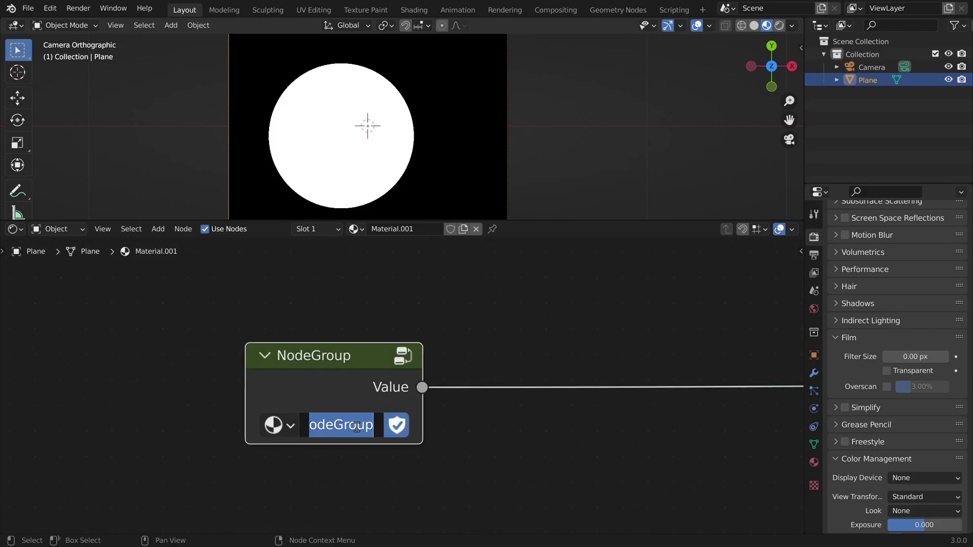
{"action": "type", "text": "drawCircle"}
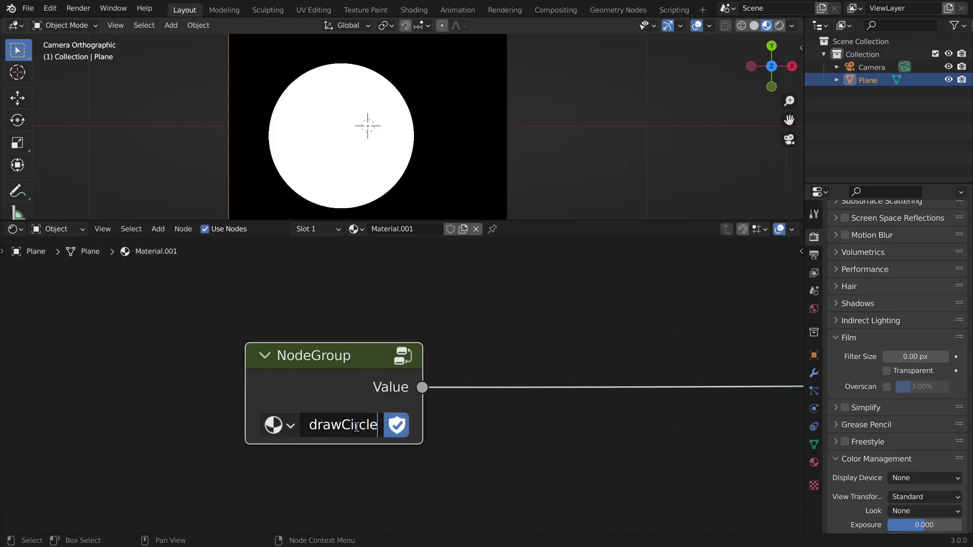
{"action": "type", "text": "2D"}
{"action": "key", "text": "Return"}
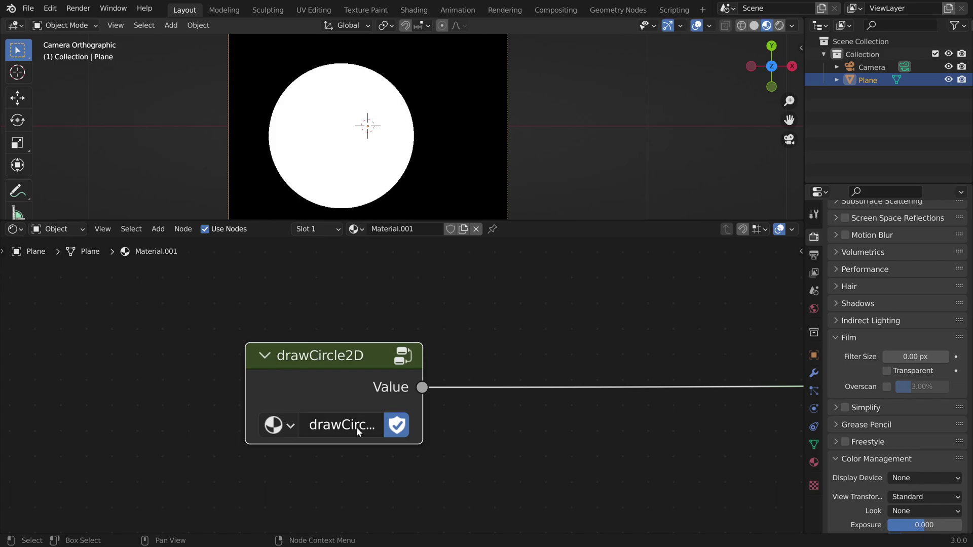
- Open the drawCircle2D group for editing and move its Group Input node below the Geometry node
{"action": "middle_click_drag", "start_coordinate": [352, 376], "coordinate": [381, 353]}
{"action": "key", "text": "Tab"}
{"action": "scroll", "coordinate": [382, 353], "scroll_direction": "down", "scroll_amount": 9}
{"action": "middle_click_drag", "start_coordinate": [299, 409], "coordinate": [534, 265]}
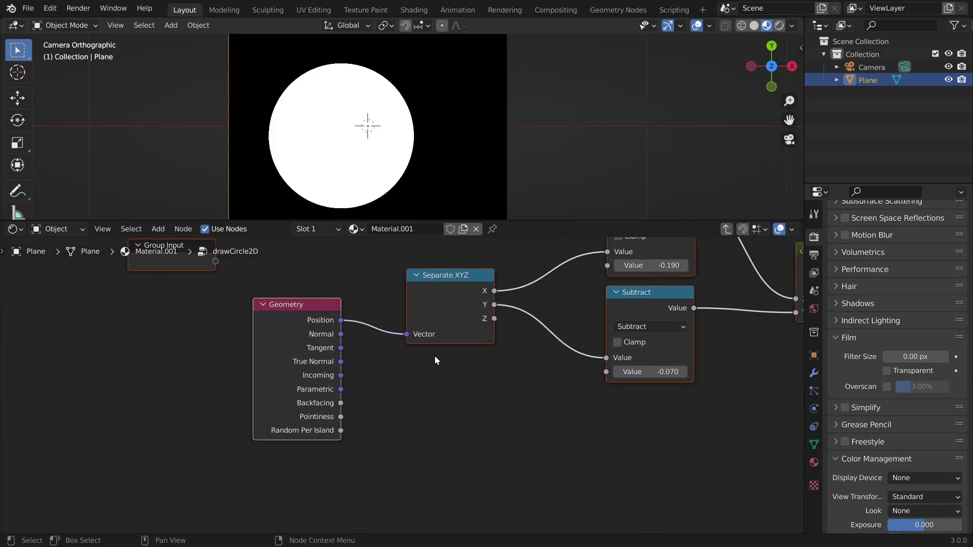
{"action": "scroll", "coordinate": [405, 382], "scroll_direction": "down", "scroll_amount": 6}
{"action": "left_click_drag", "start_coordinate": [267, 302], "coordinate": [401, 455]}
{"action": "scroll", "coordinate": [450, 415], "scroll_direction": "up", "scroll_amount": 3}
{"action": "middle_click_drag", "start_coordinate": [632, 163], "coordinate": [629, 189]}
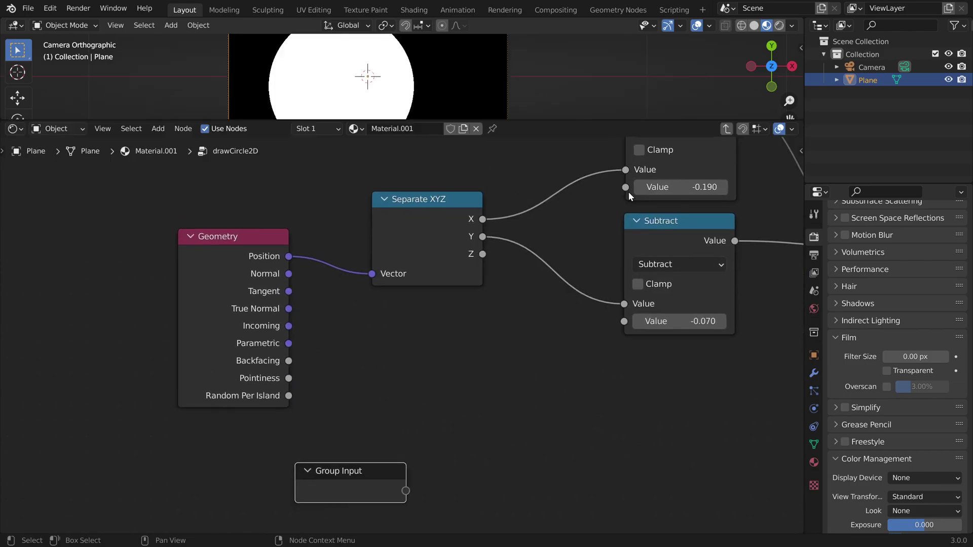
- Expose the second values of both Subtract nodes and the Less Than threshold as group inputs named posX, posY and Radius
{"action": "left_click_drag", "start_coordinate": [627, 188], "coordinate": [411, 482]}
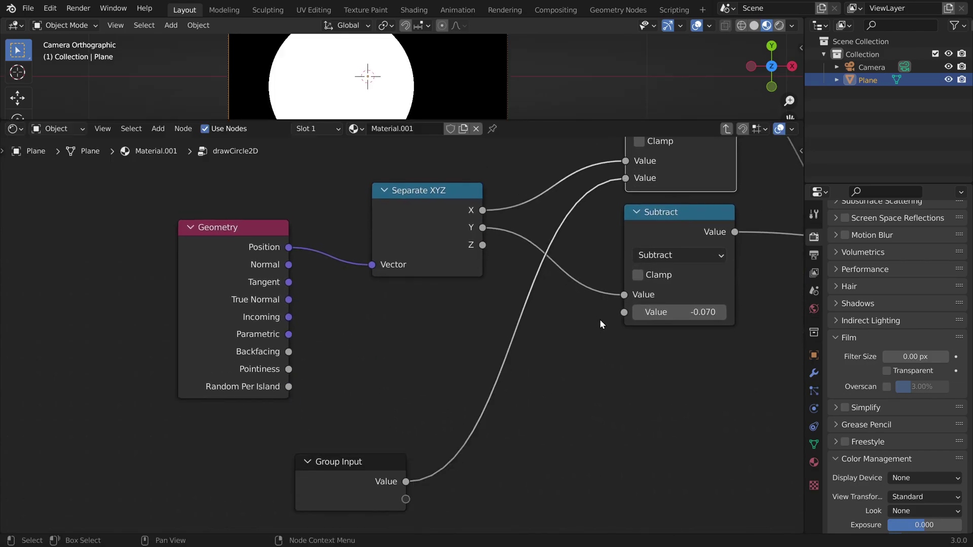
{"action": "left_click_drag", "start_coordinate": [625, 312], "coordinate": [406, 499]}
{"action": "scroll", "coordinate": [452, 318], "scroll_direction": "down", "scroll_amount": 3}
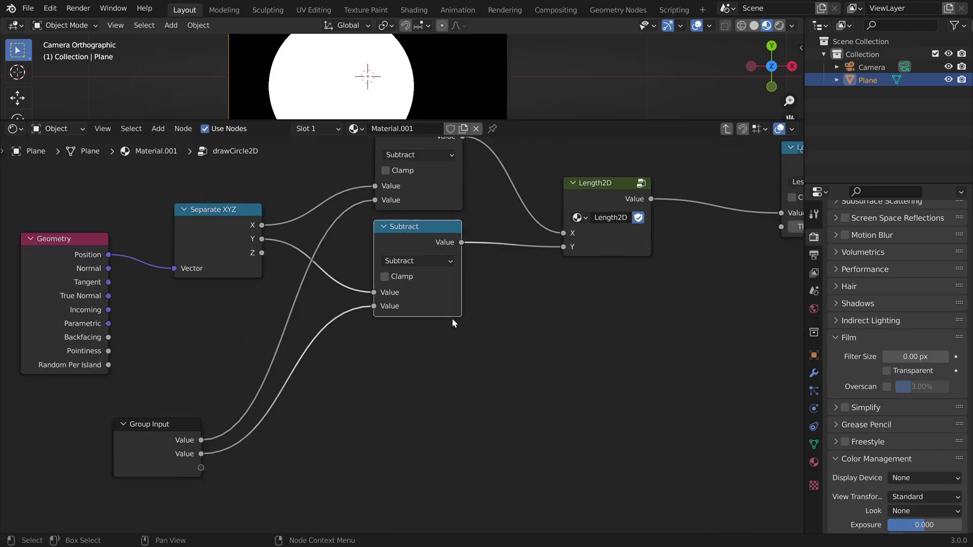
{"action": "middle_click_drag", "start_coordinate": [442, 412], "coordinate": [423, 421]}
{"action": "left_click_drag", "start_coordinate": [711, 255], "coordinate": [173, 478]}
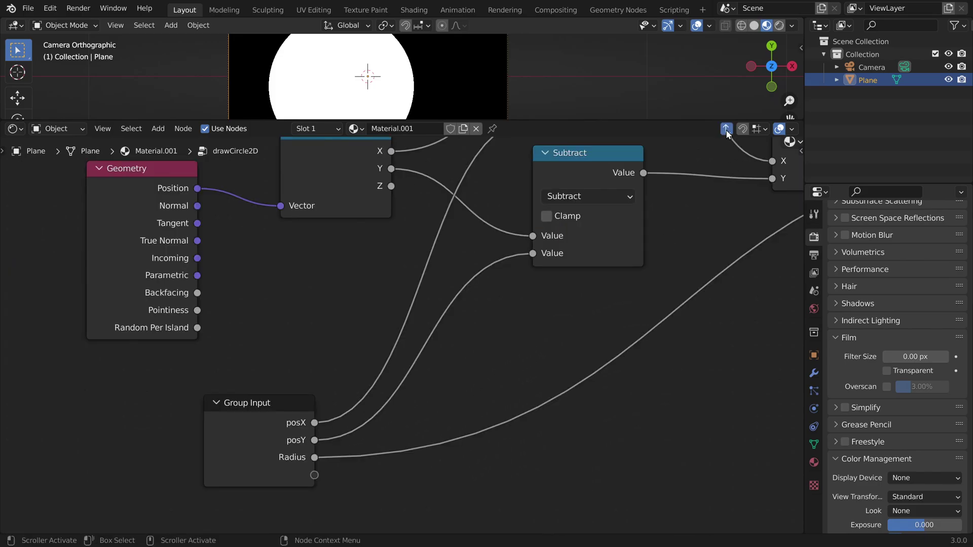
- Exit the group to the main material node tree and examine the exposed inputs on the drawCircle2D node
{"action": "left_click", "coordinate": [725, 130]}
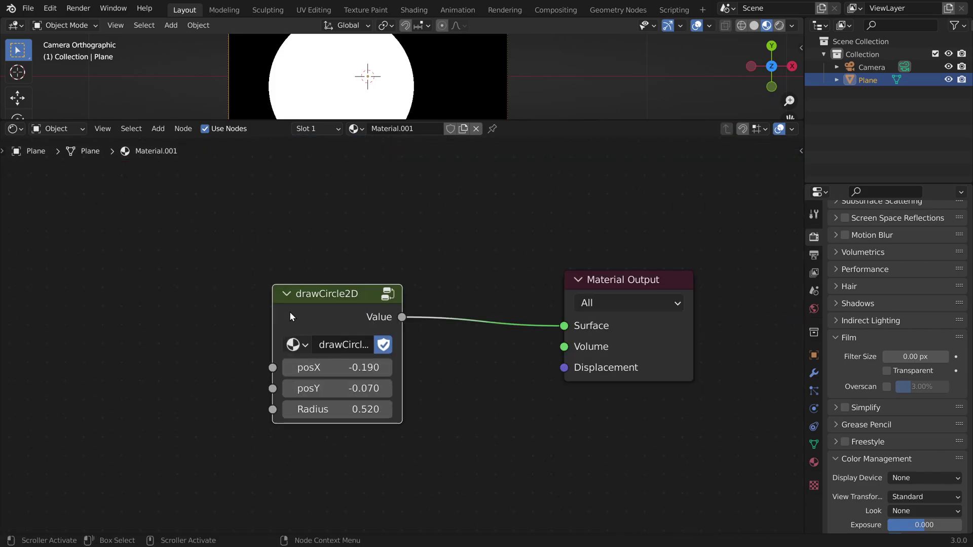
{"action": "middle_click_drag", "start_coordinate": [331, 330], "coordinate": [424, 313]}
{"action": "scroll", "coordinate": [448, 280], "scroll_direction": "up", "scroll_amount": 2}
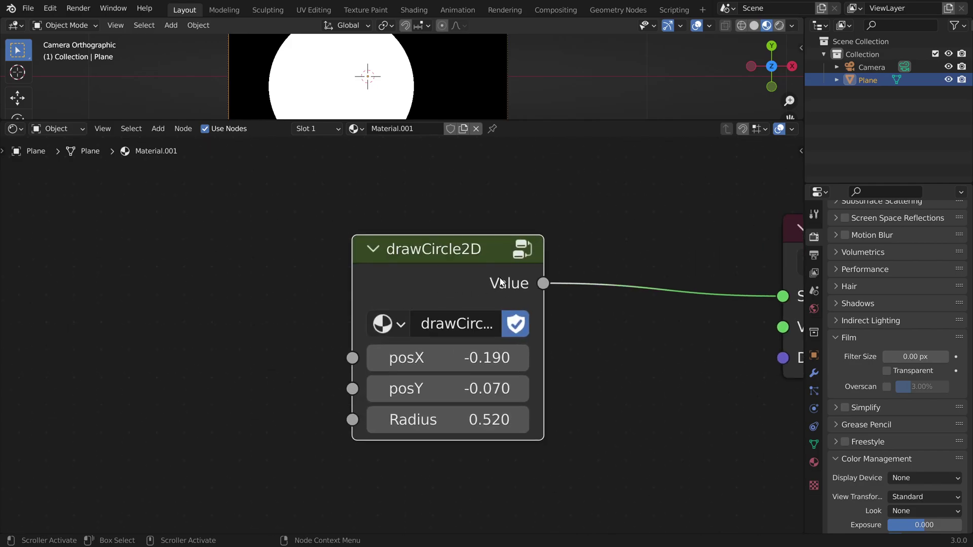
{"action": "middle_click_drag", "start_coordinate": [274, 288], "coordinate": [429, 287]}
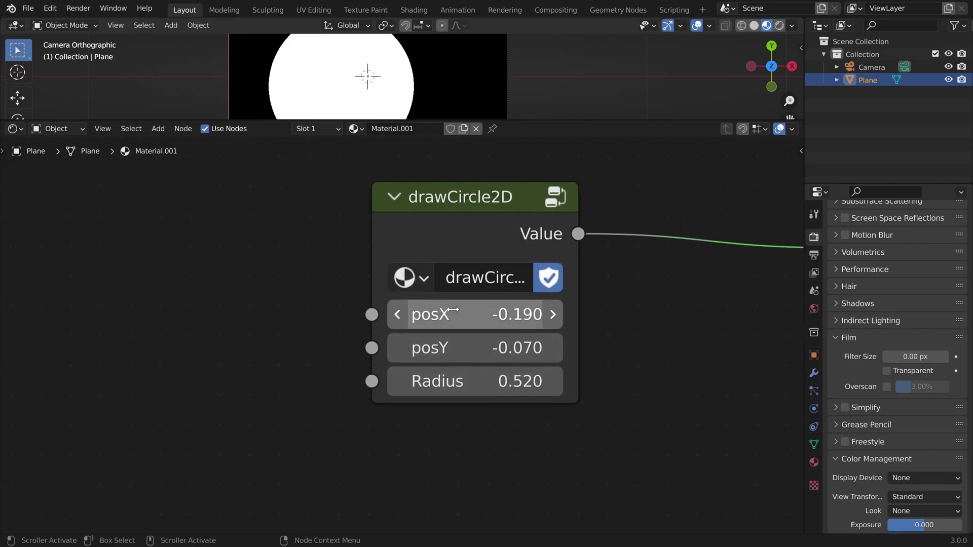